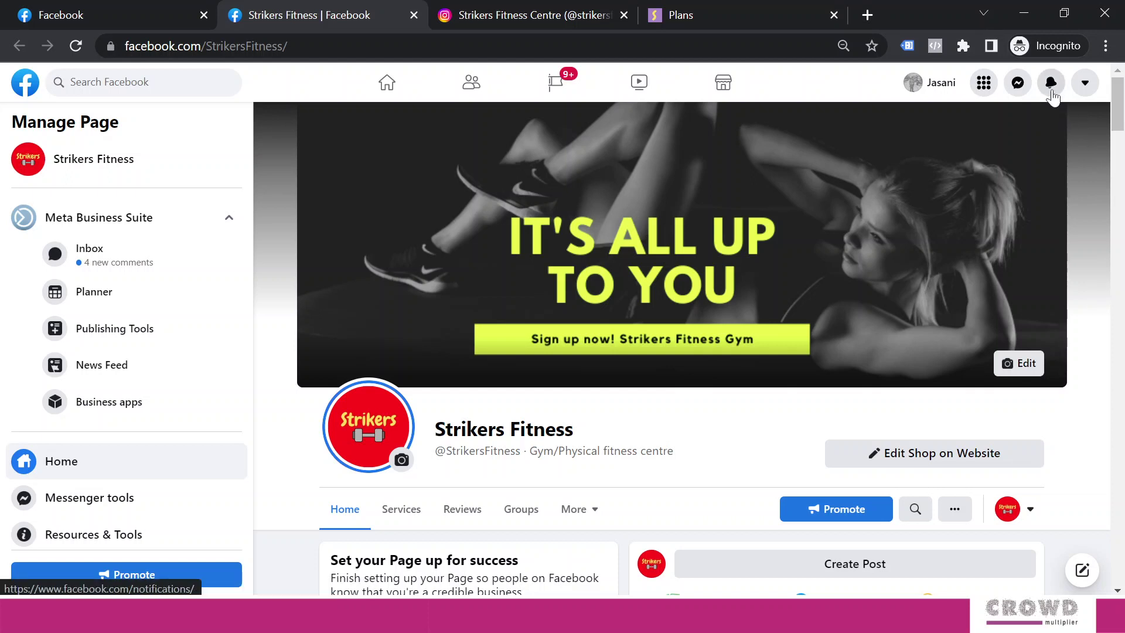
Step: Open the post from the latest photo-comment notification and review its comment and the available comment sorting options
{"action": "left_click", "coordinate": [1052, 88]}
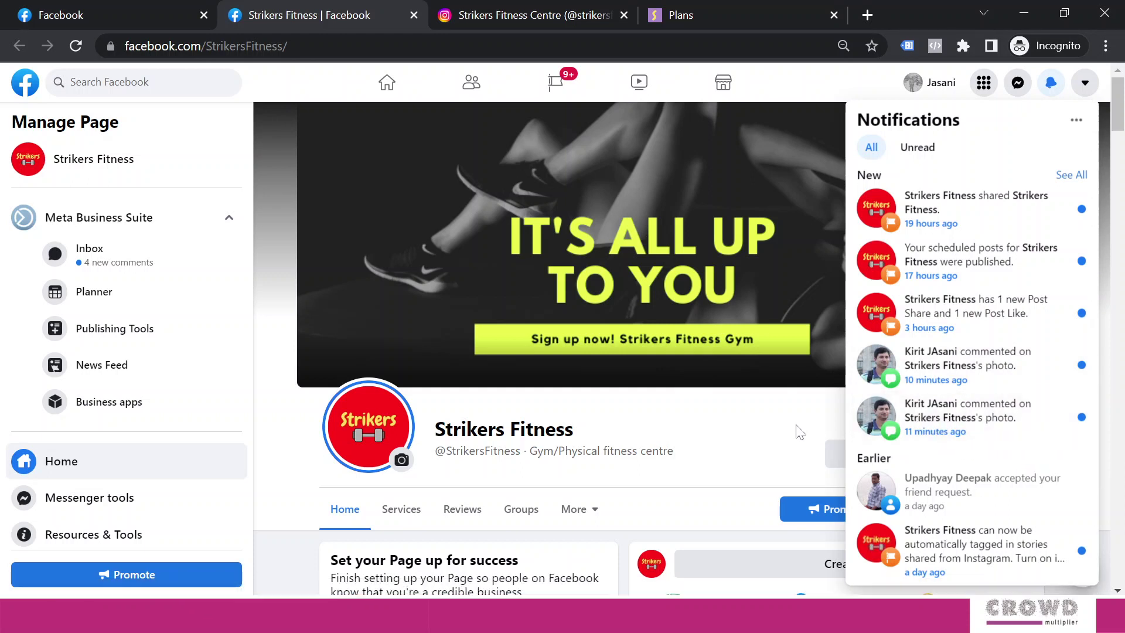
{"action": "left_click", "coordinate": [972, 373]}
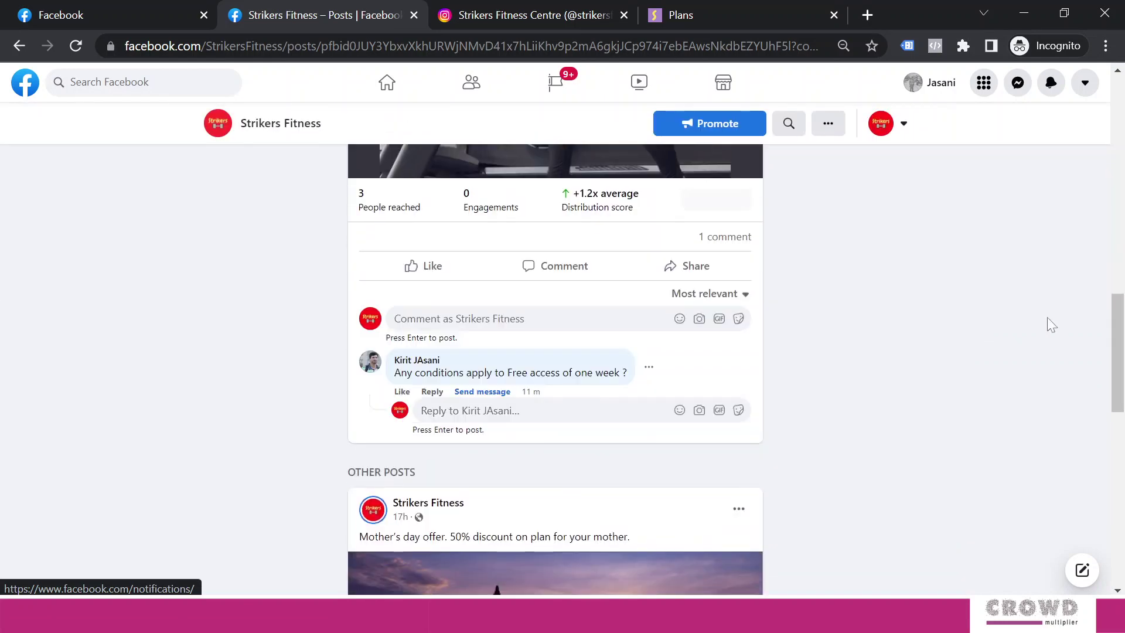
{"action": "scroll", "coordinate": [980, 329], "scroll_direction": "up", "scroll_amount": 8}
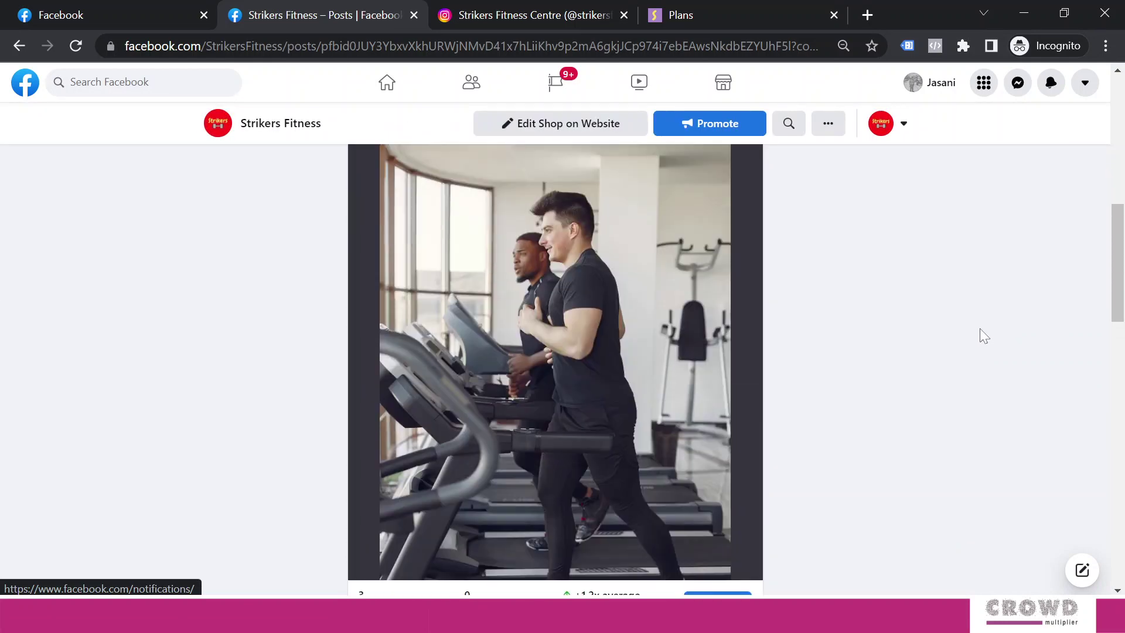
{"action": "scroll", "coordinate": [980, 328], "scroll_direction": "down", "scroll_amount": 10}
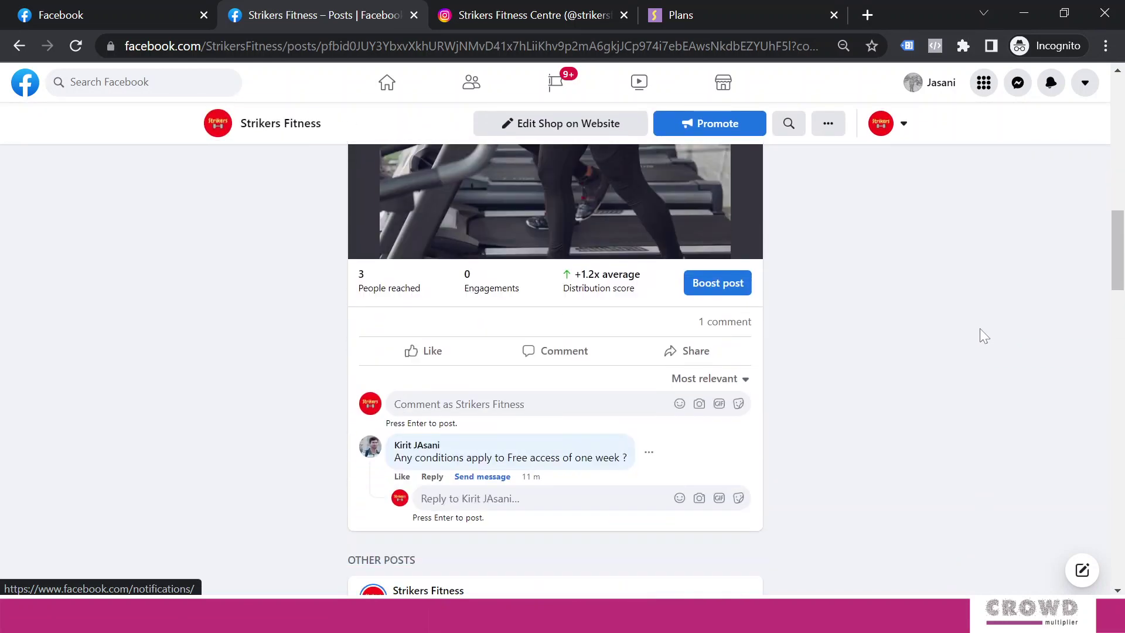
{"action": "scroll", "coordinate": [980, 328], "scroll_direction": "down", "scroll_amount": 2}
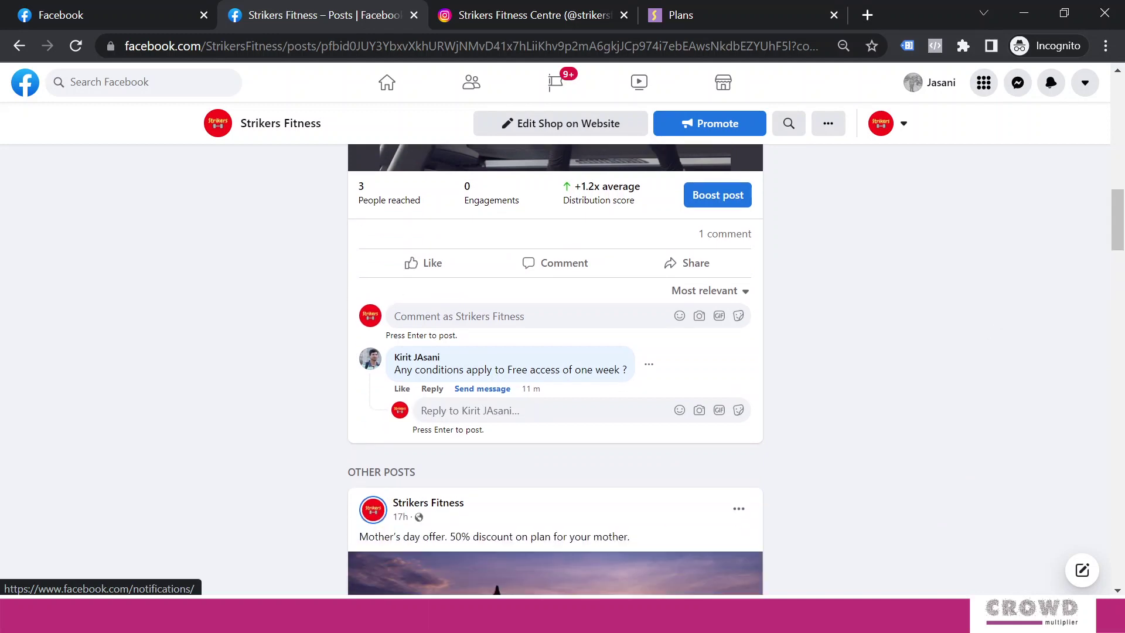
{"action": "left_click", "coordinate": [745, 293]}
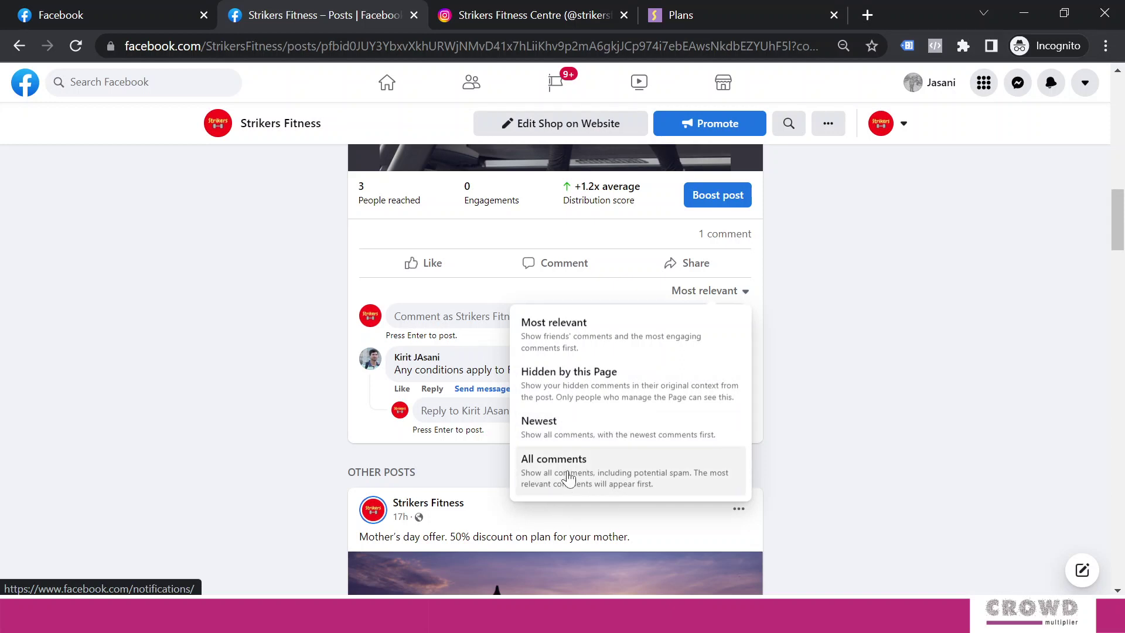
{"action": "left_click", "coordinate": [854, 322]}
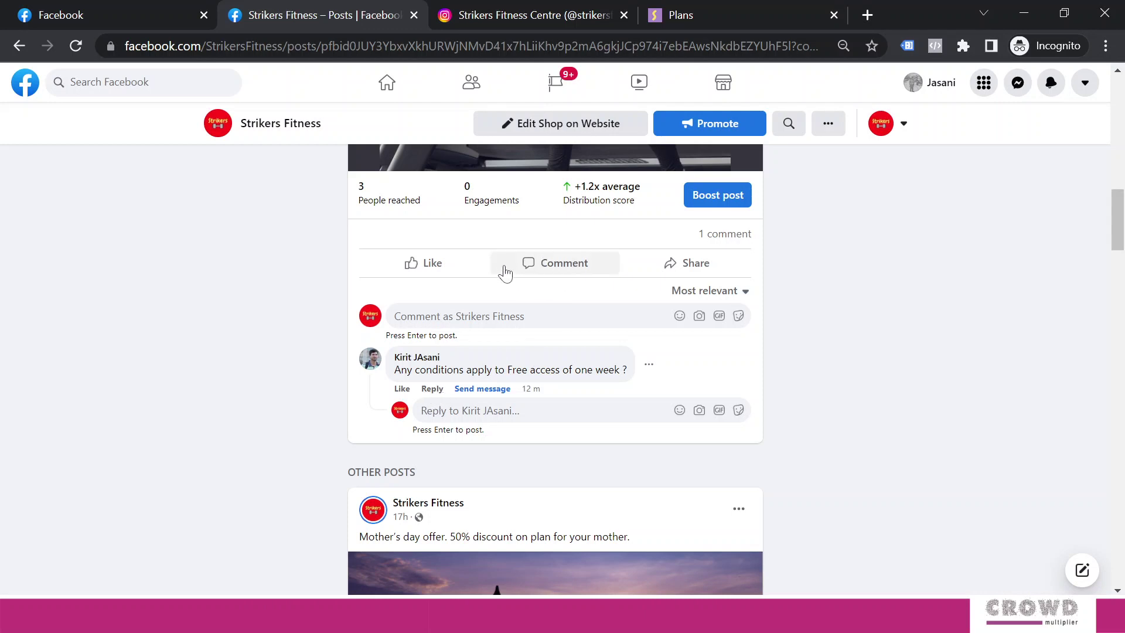
Step: Post the public comment "No conditions apply" on the post as Strikers Fitness
{"action": "left_click", "coordinate": [548, 269]}
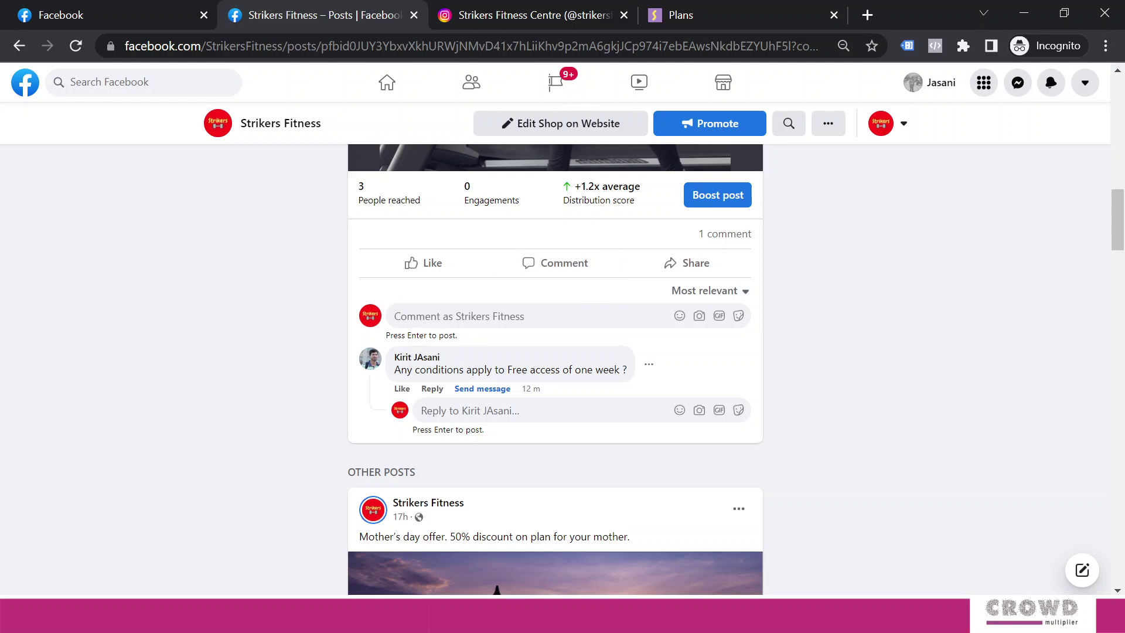
{"action": "type", "text": "Np"}
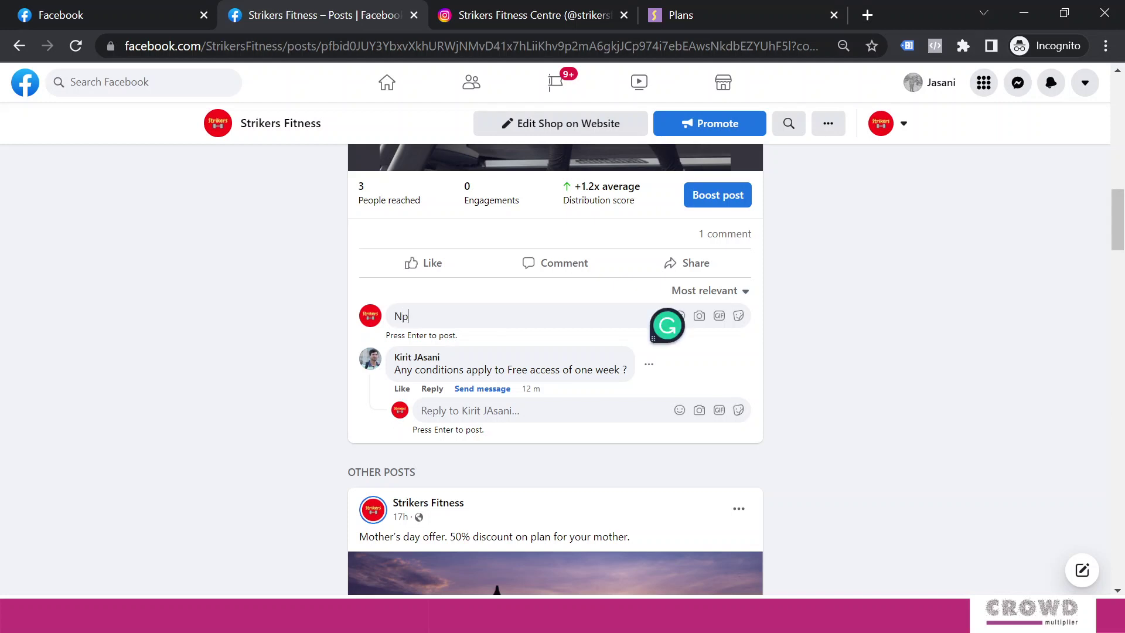
{"action": "key", "text": "BackSpace"}
{"action": "type", "text": "o conditions apply"}
{"action": "key", "text": "Return"}
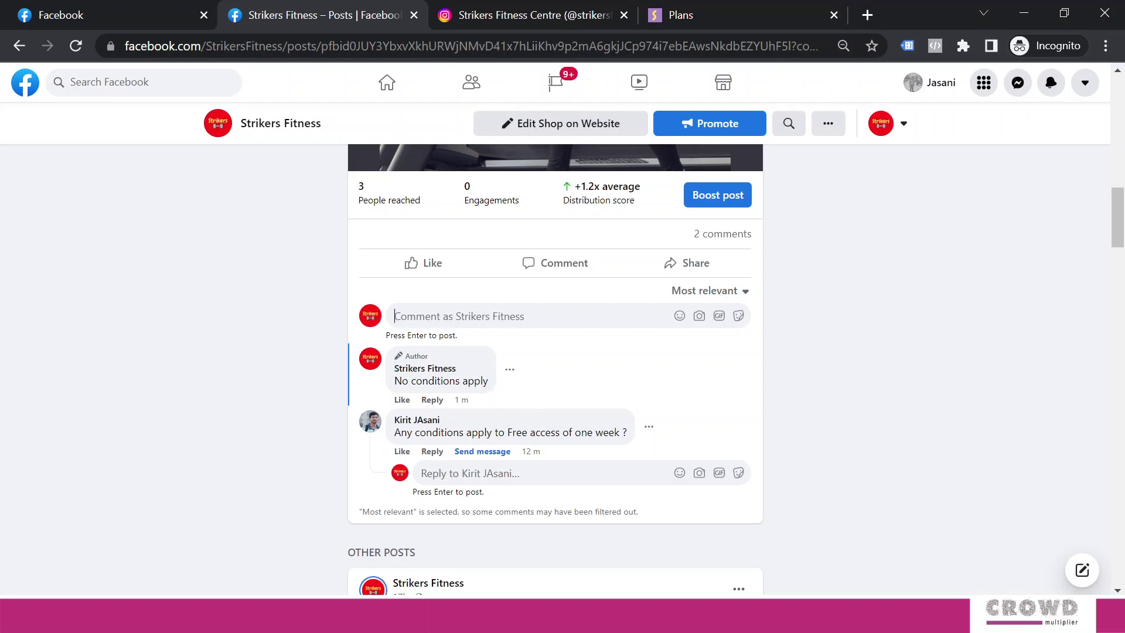
Step: Reply "No conditions apply" directly to the commenter's question about one week of free access
{"action": "scroll", "coordinate": [569, 390], "scroll_direction": "down", "scroll_amount": 2}
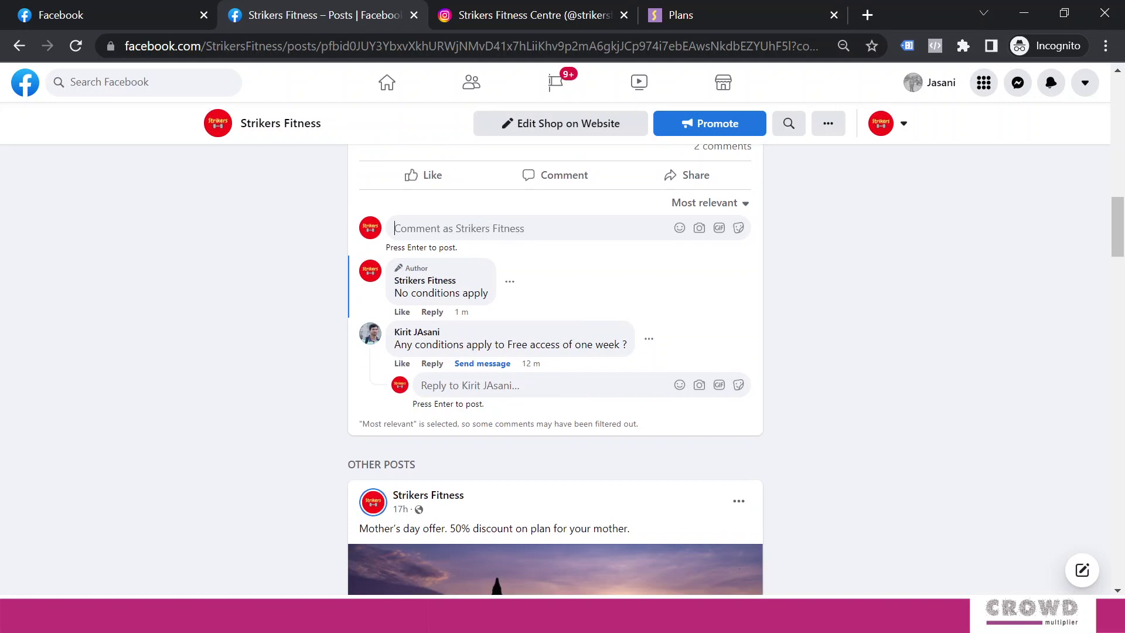
{"action": "left_click", "coordinate": [434, 365]}
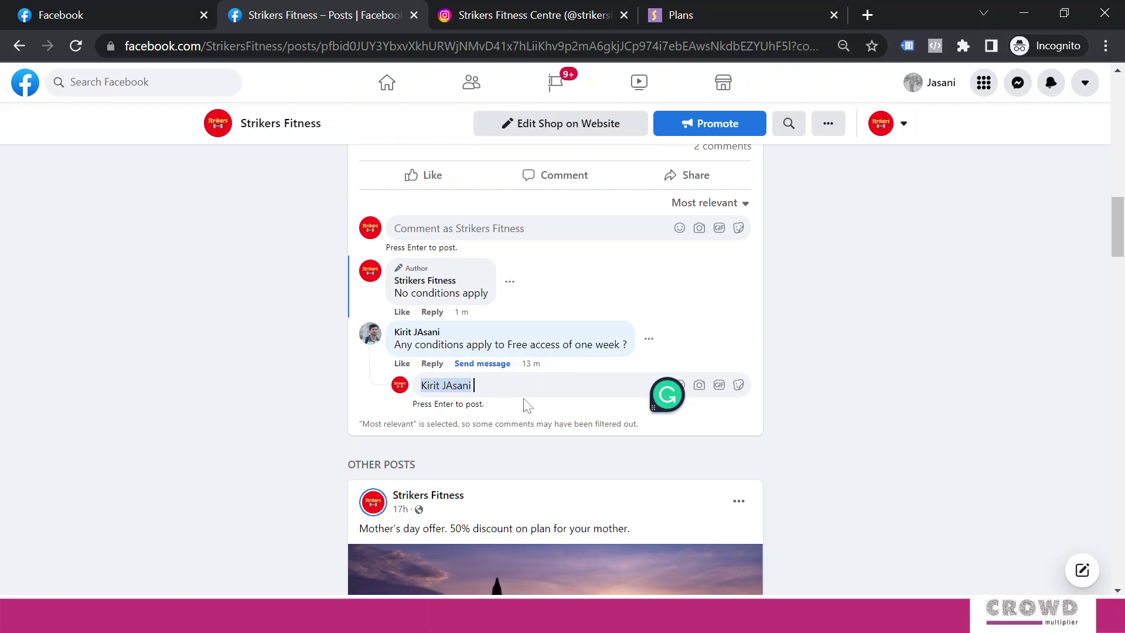
{"action": "type", "text": "No conditions apply"}
{"action": "key", "text": "Return"}
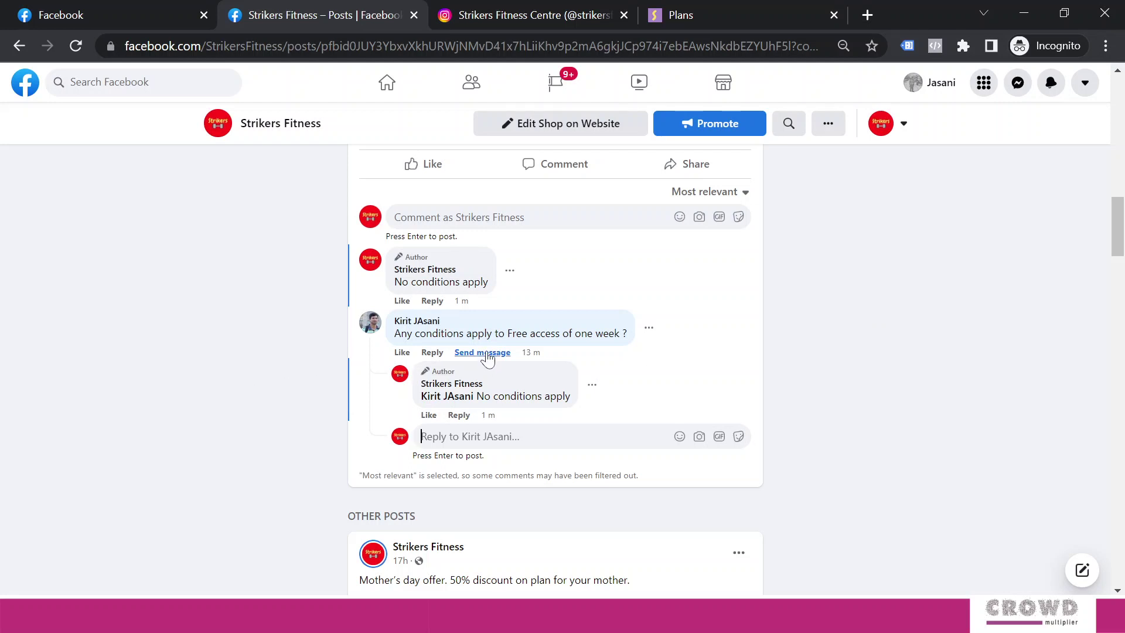
Step: Send the commenter a private message reading "No conditions apply" in response to the free access question
{"action": "left_click", "coordinate": [487, 352]}
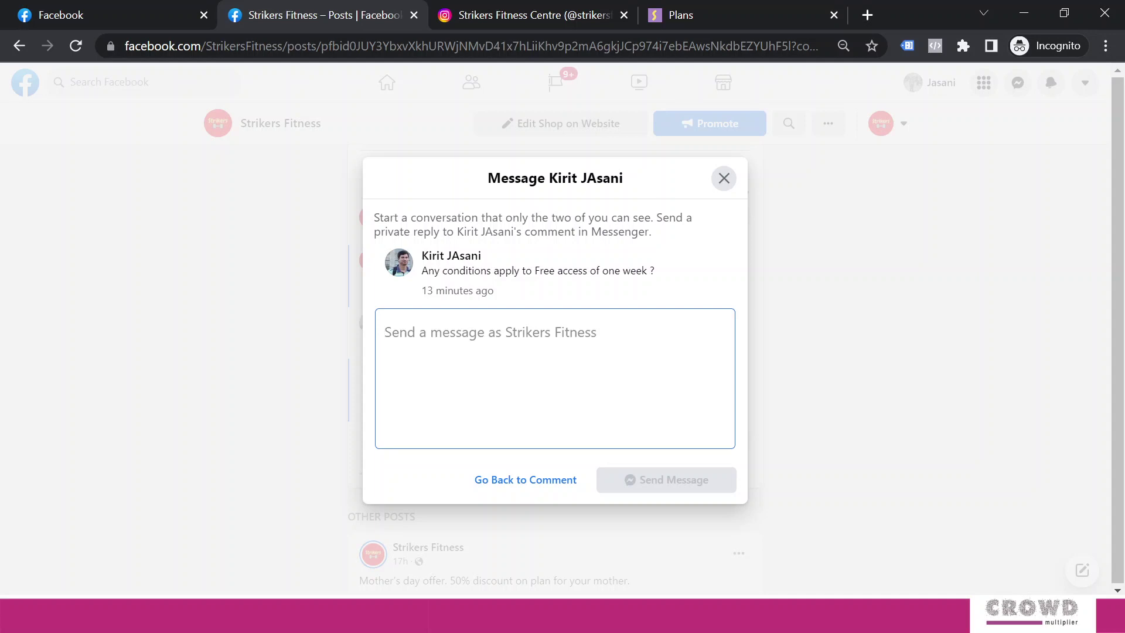
{"action": "type", "text": "No conditions apply"}
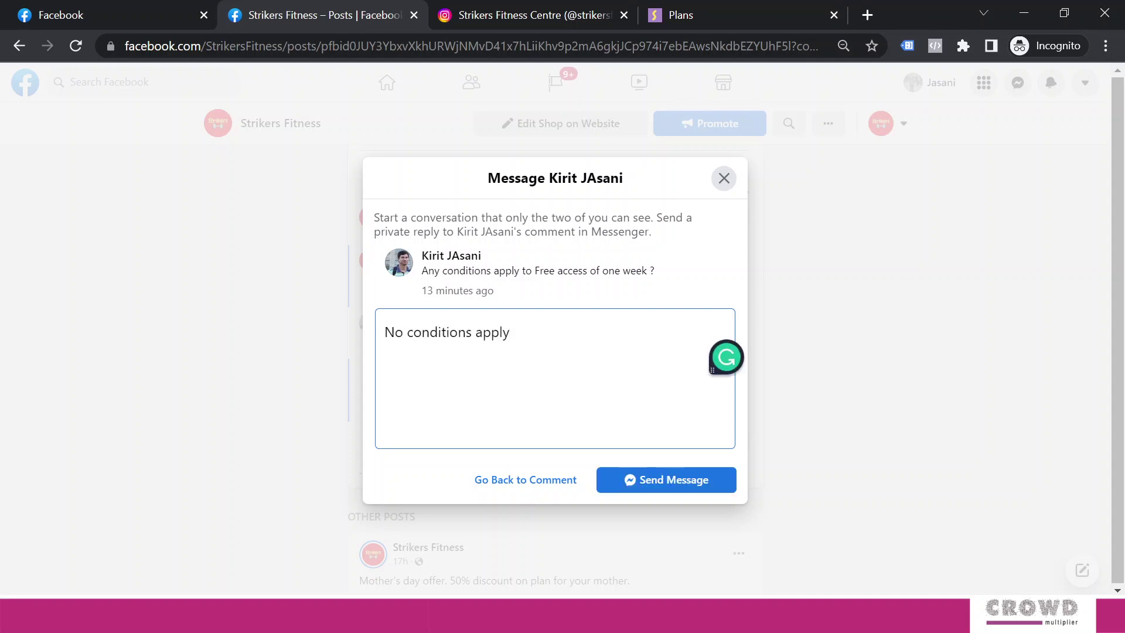
{"action": "left_click", "coordinate": [665, 474]}
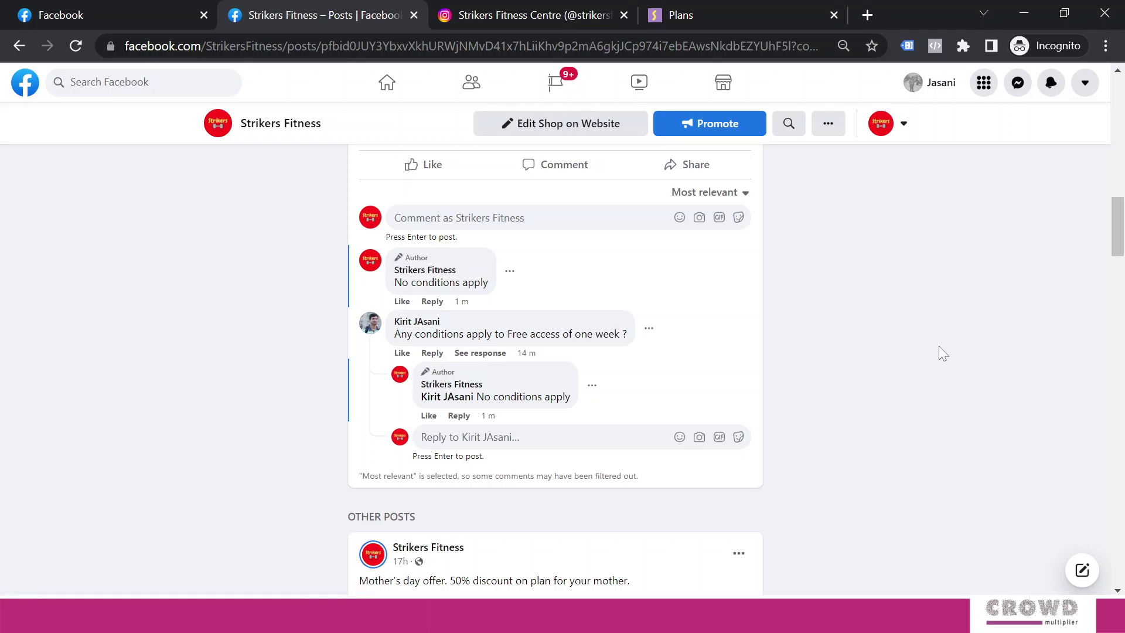
Step: Return to the Strikers Fitness page's home and open its Meta Business Suite inbox
{"action": "scroll", "coordinate": [884, 322], "scroll_direction": "up", "scroll_amount": 5}
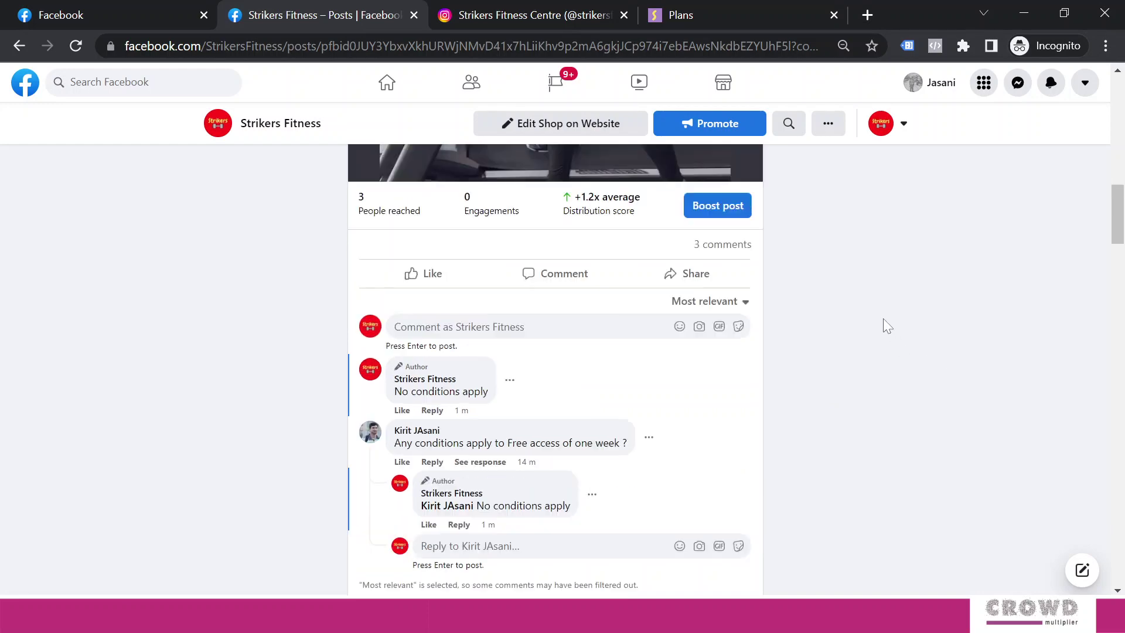
{"action": "scroll", "coordinate": [885, 320], "scroll_direction": "up", "scroll_amount": 10}
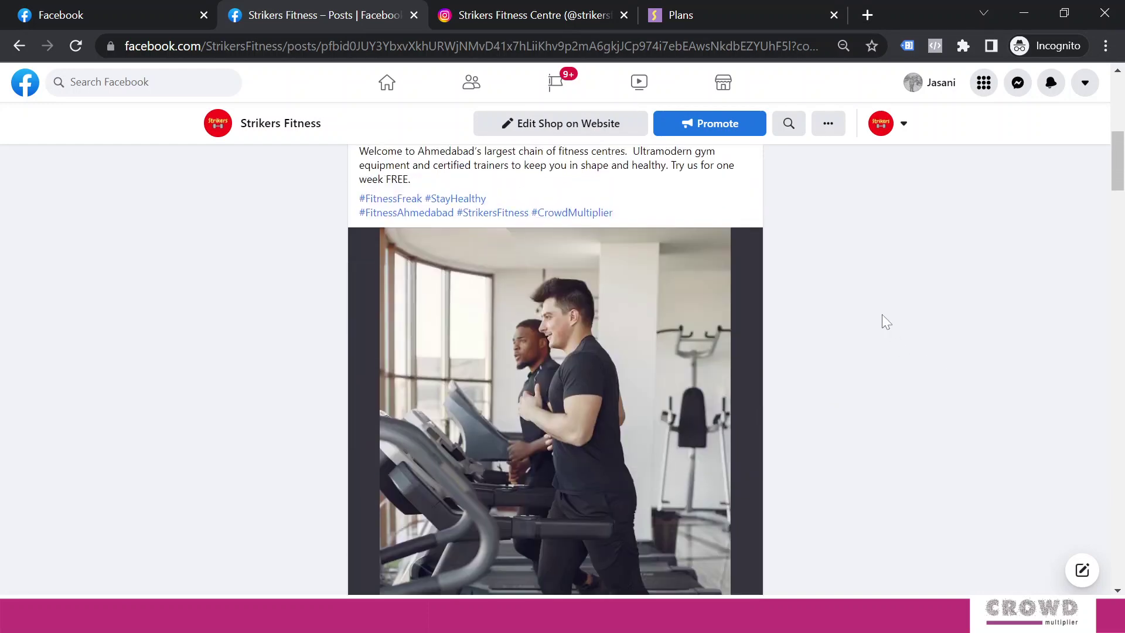
{"action": "scroll", "coordinate": [1065, 203], "scroll_direction": "up", "scroll_amount": 1}
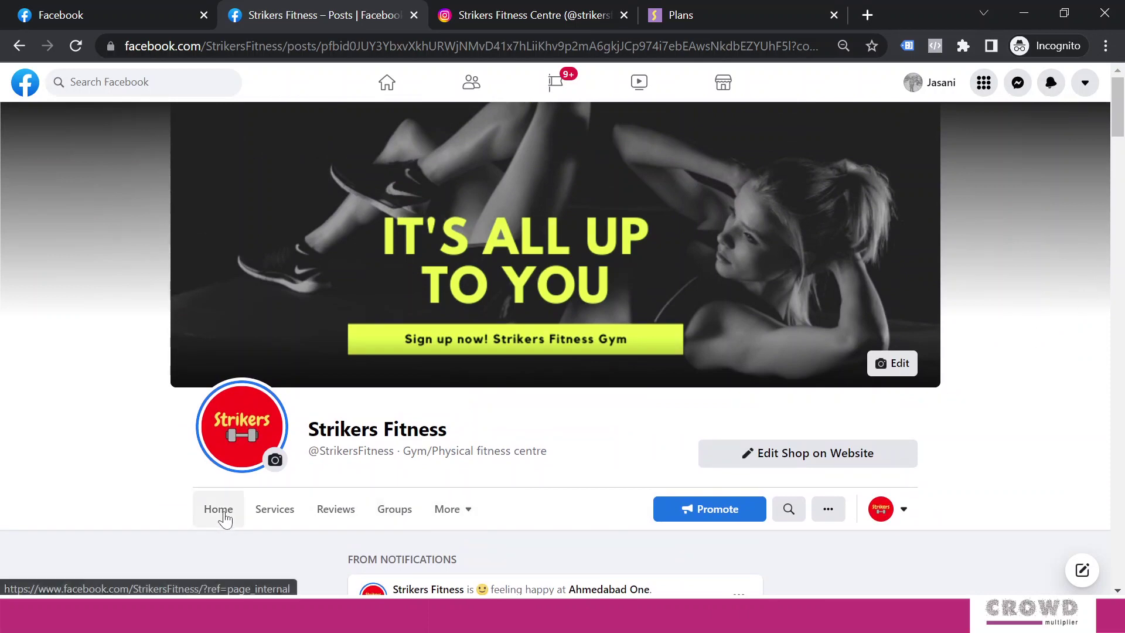
{"action": "left_click", "coordinate": [230, 517]}
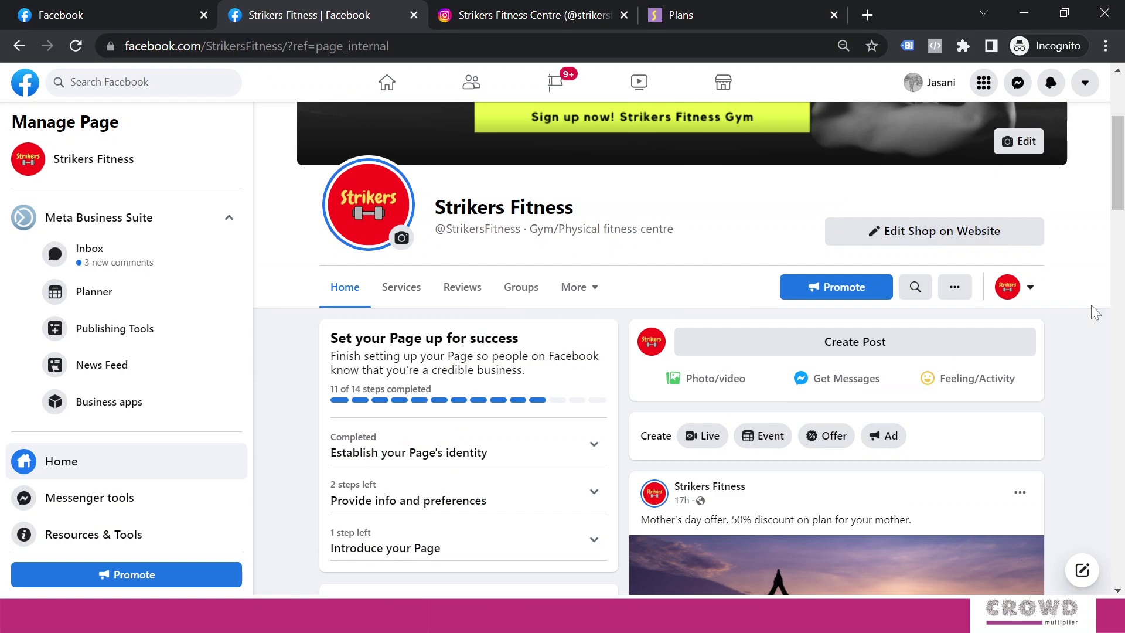
{"action": "scroll", "coordinate": [1090, 311], "scroll_direction": "up", "scroll_amount": 4}
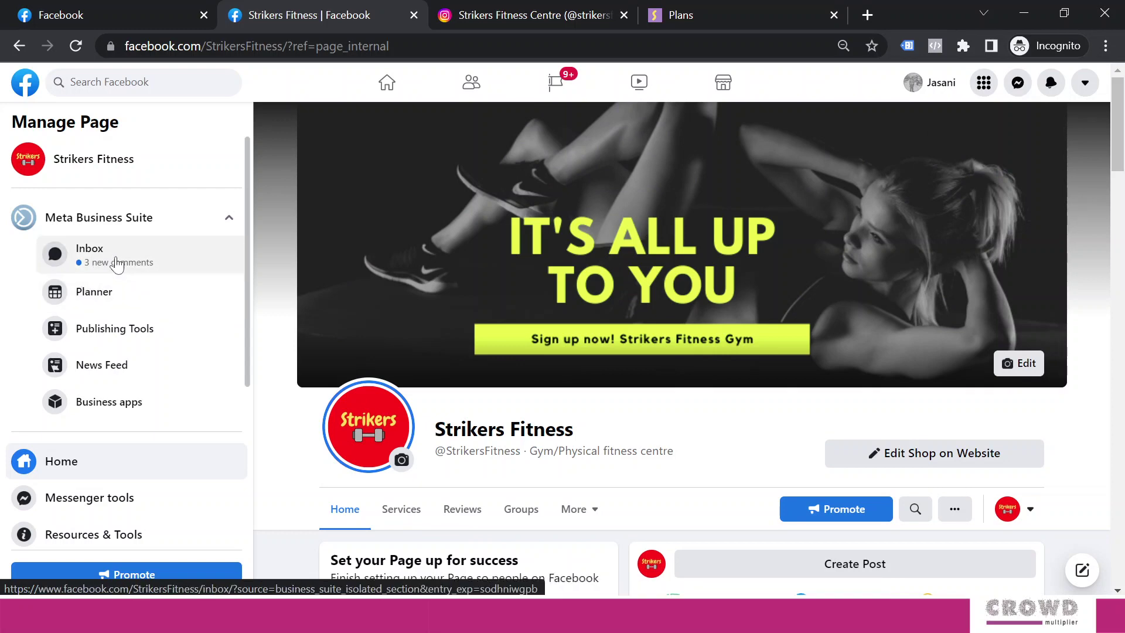
{"action": "left_click", "coordinate": [118, 264]}
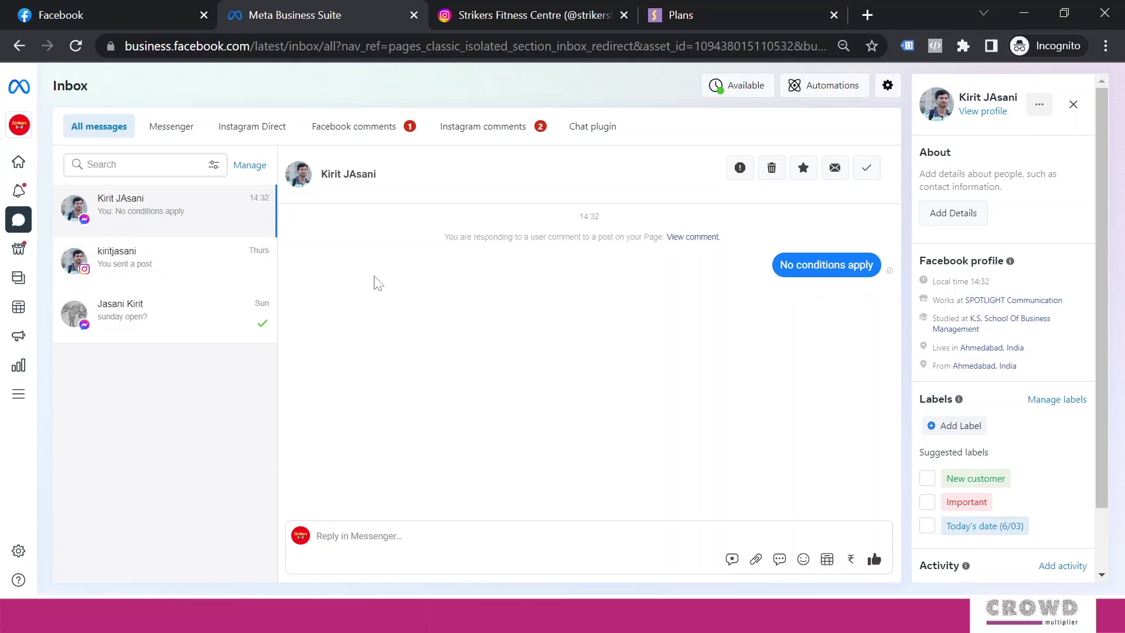
Step: Show the Facebook comments and open the Mother's day offer post with the base price question
{"action": "mouse_move", "coordinate": [85, 228]}
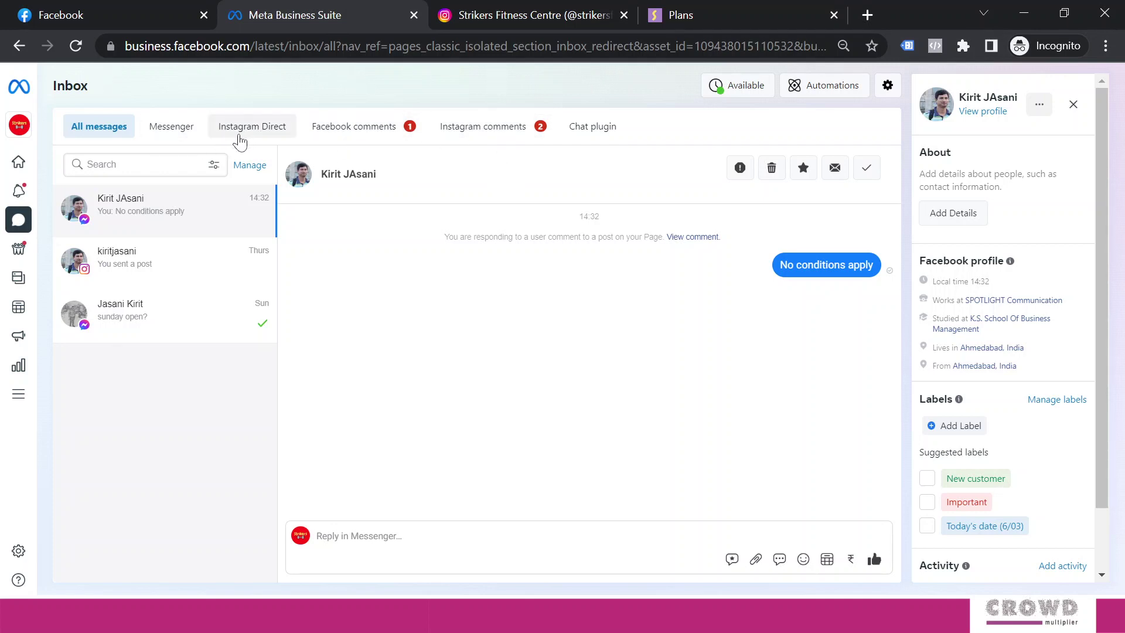
{"action": "left_click", "coordinate": [363, 133]}
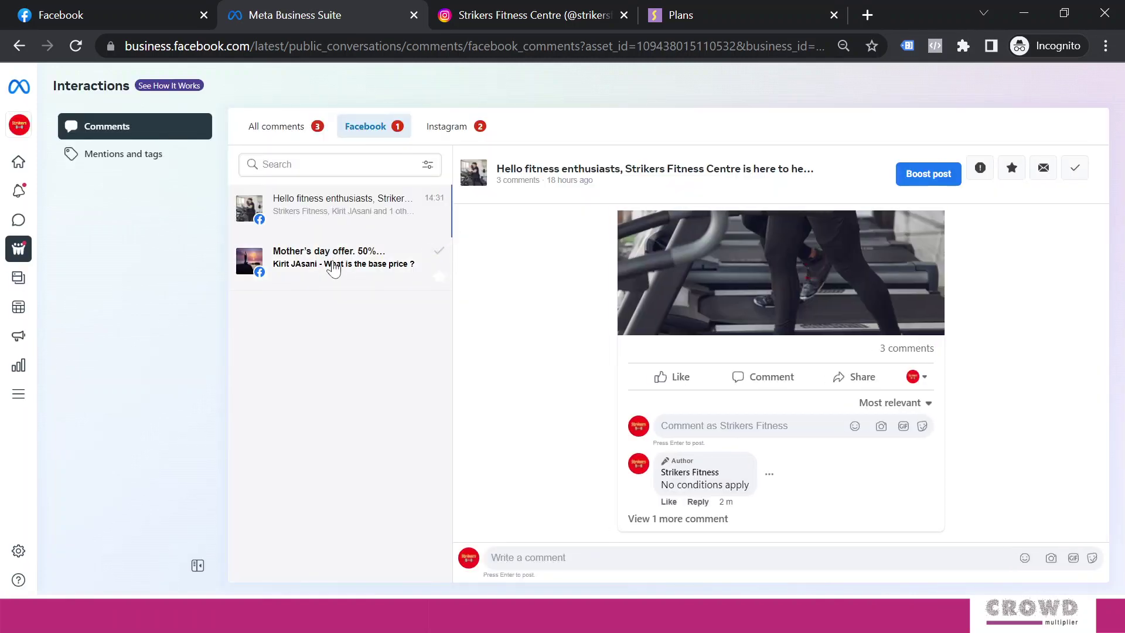
{"action": "left_click", "coordinate": [334, 269]}
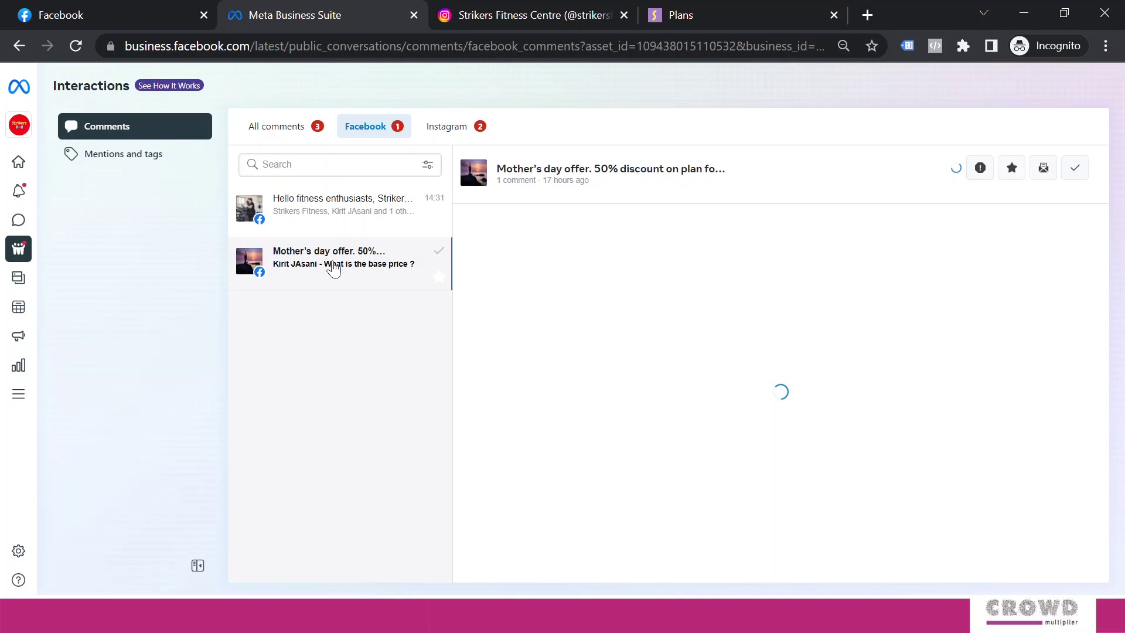
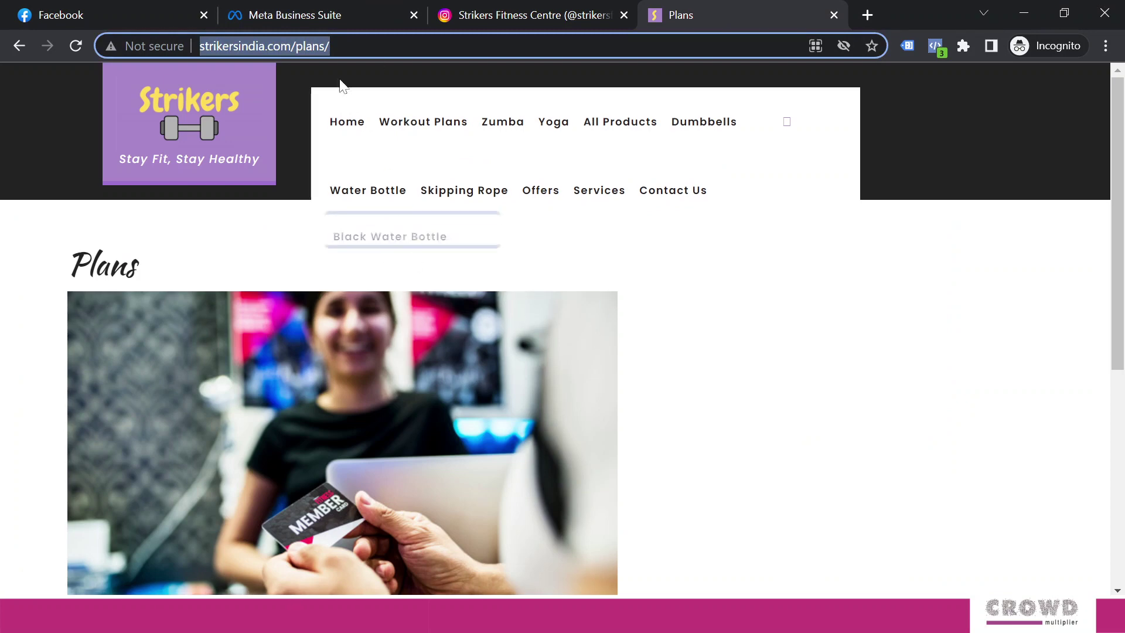
Step: Switch back to Meta Business Suite, show all comments on the Mother's day offer post and dismiss the Messenger reply tip
{"action": "left_click", "coordinate": [328, 18]}
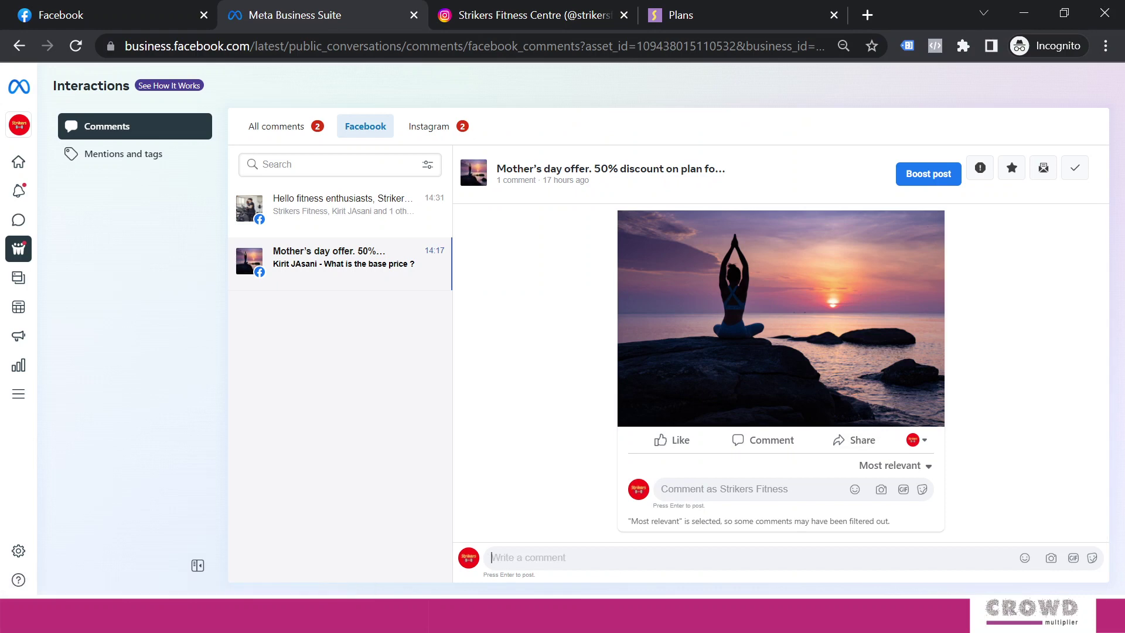
{"action": "left_click", "coordinate": [929, 469]}
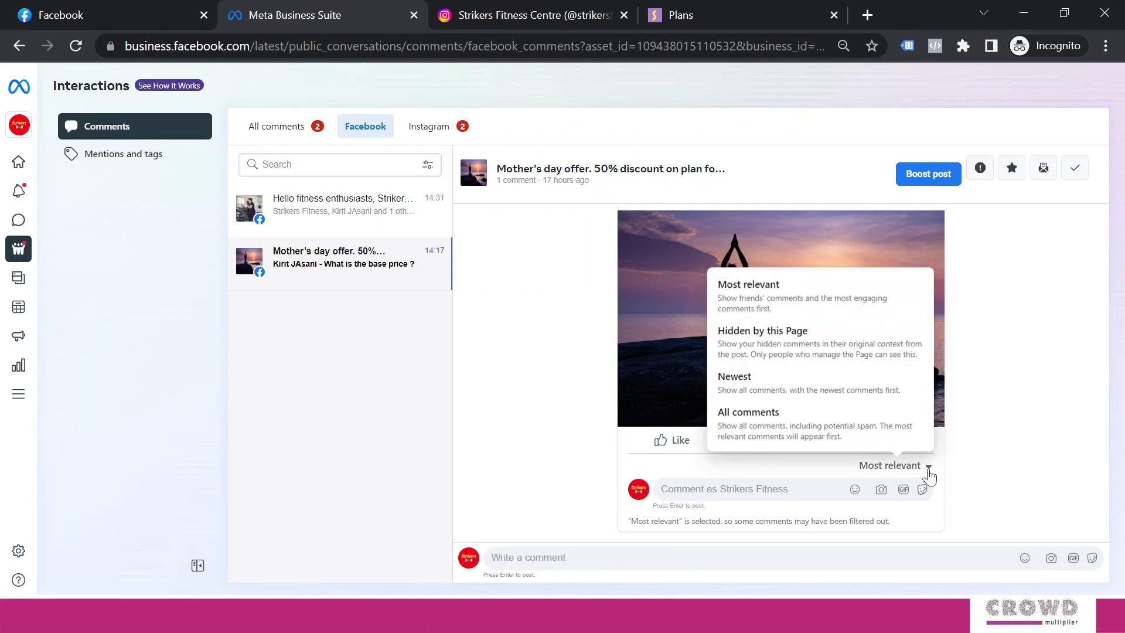
{"action": "left_click", "coordinate": [769, 434]}
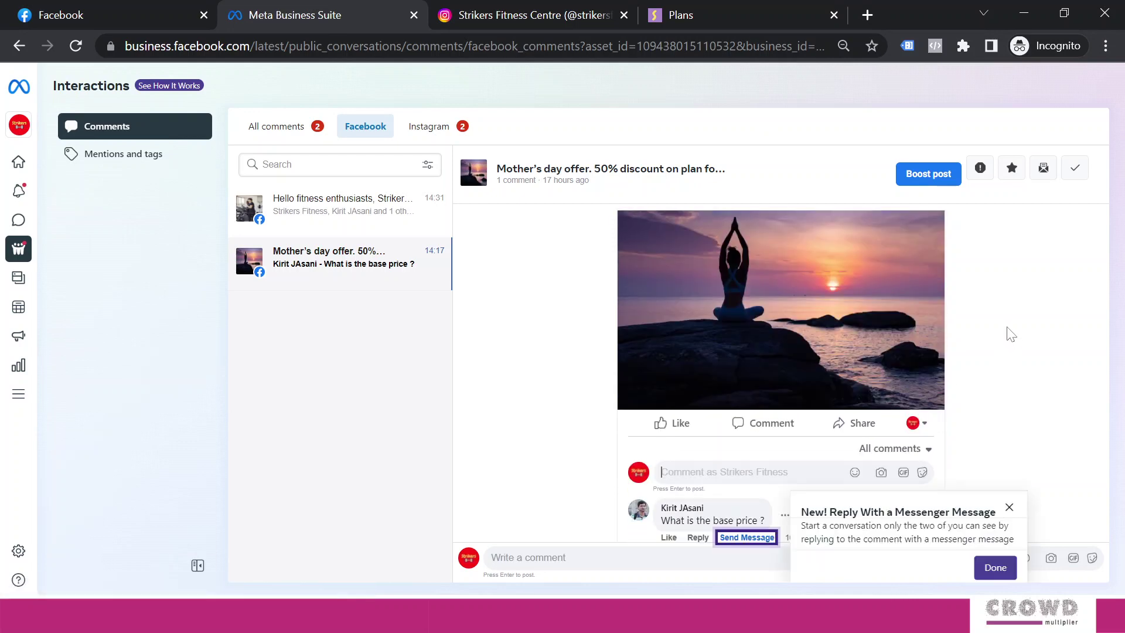
{"action": "scroll", "coordinate": [1011, 334], "scroll_direction": "down", "scroll_amount": 1}
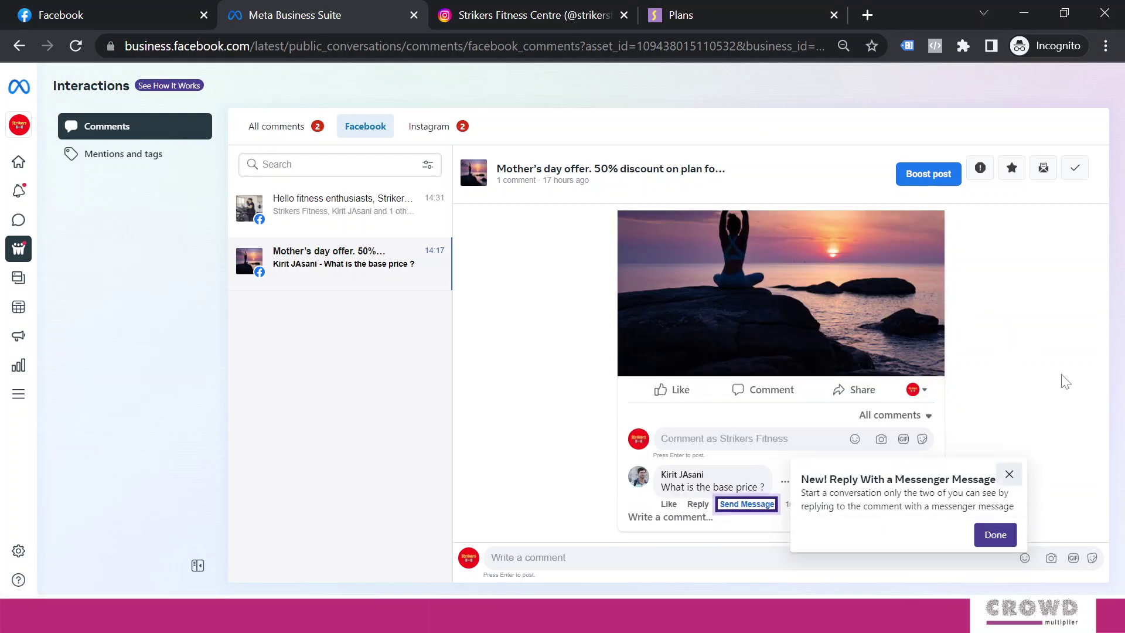
{"action": "left_click", "coordinate": [1009, 474]}
{"action": "left_click", "coordinate": [663, 518]}
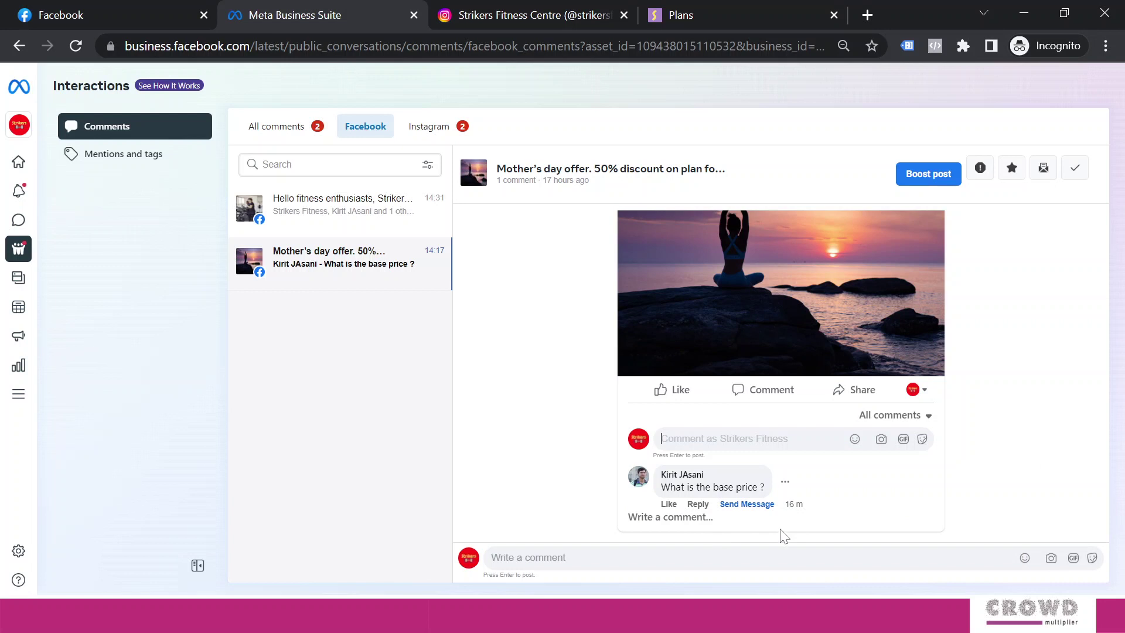
{"action": "left_click", "coordinate": [697, 504]}
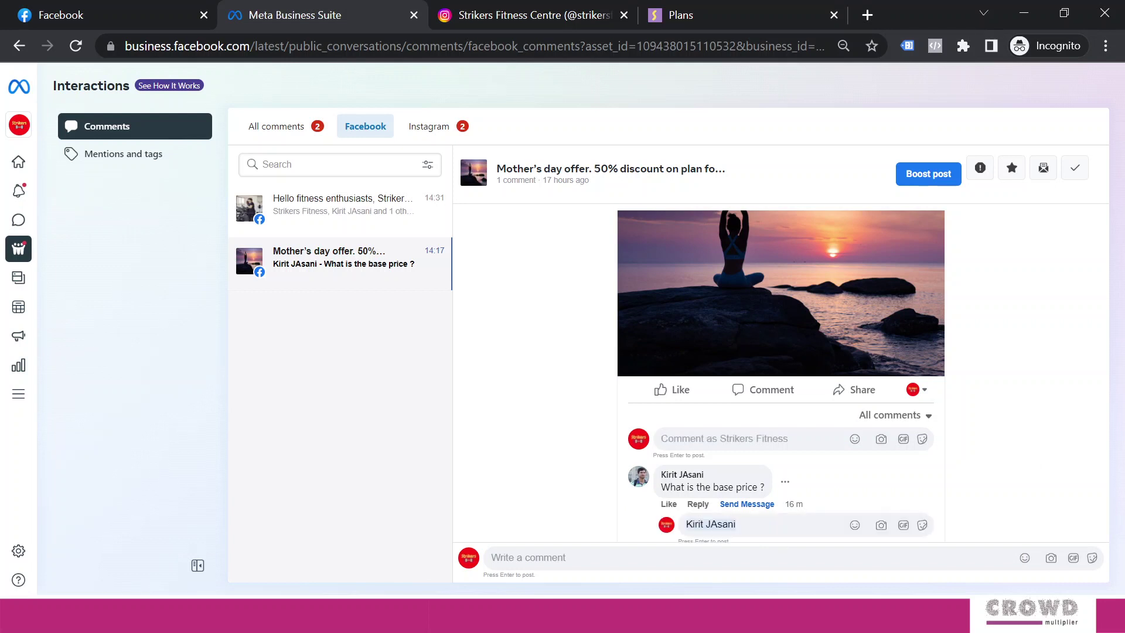
{"action": "type", "text": "H"}
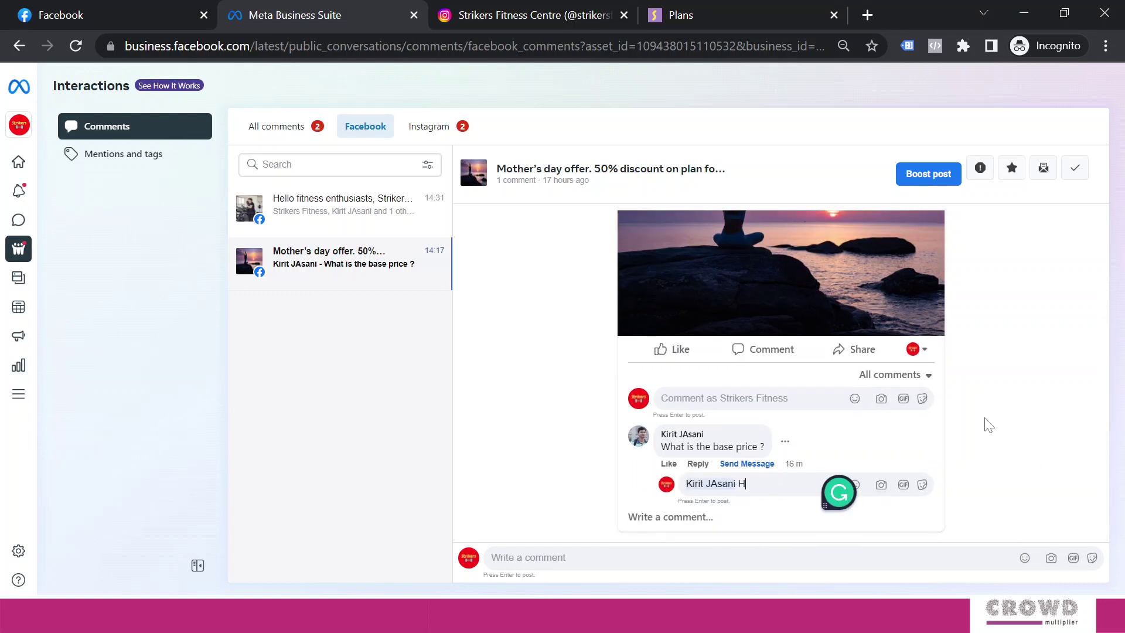
{"action": "type", "text": "eere"}
{"action": "key", "text": "BackSpace"}
{"action": "key", "text": "BackSpace"}
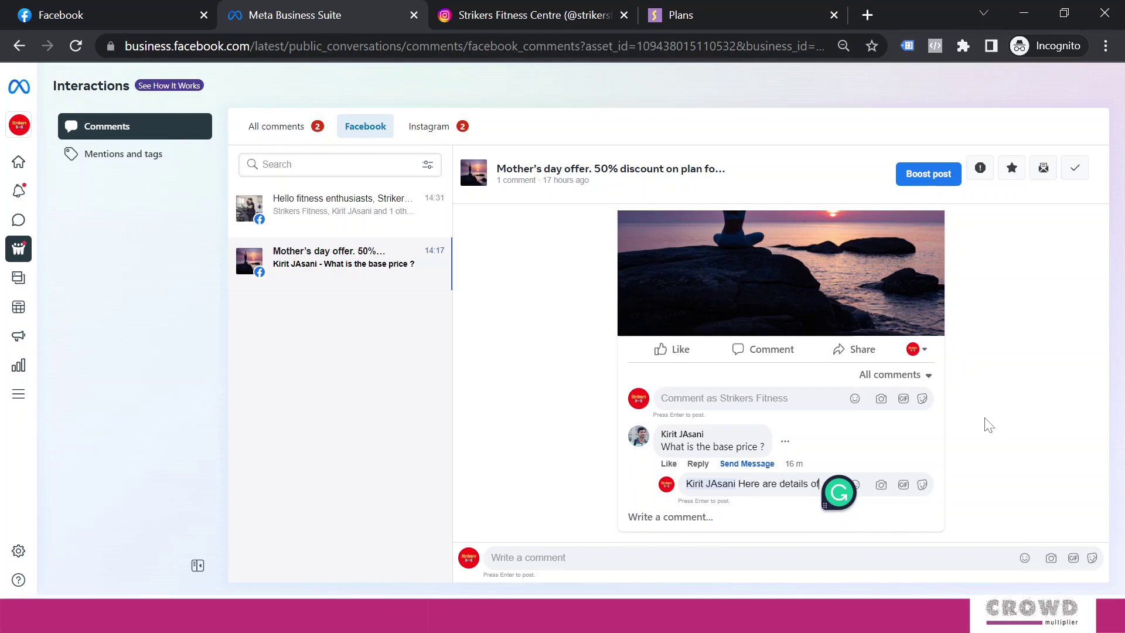
{"action": "type", "text": "ur packages"}
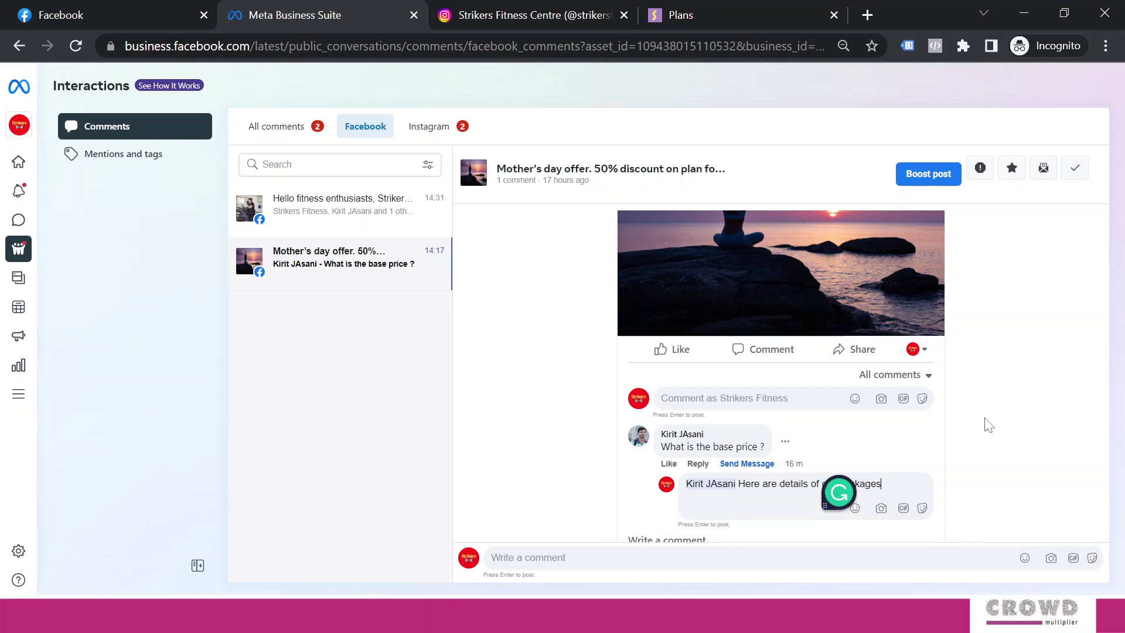
{"action": "type", "text": "."}
{"action": "type", "text": "http://www.strikersindia.com/plans/"}
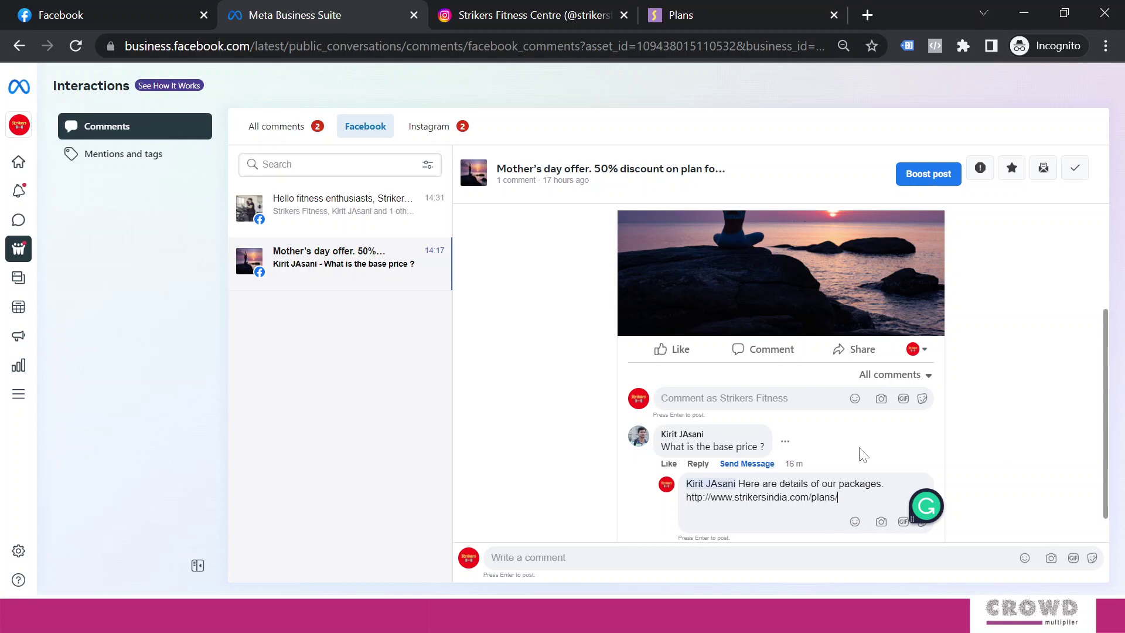
{"action": "scroll", "coordinate": [989, 448], "scroll_direction": "down", "scroll_amount": 1}
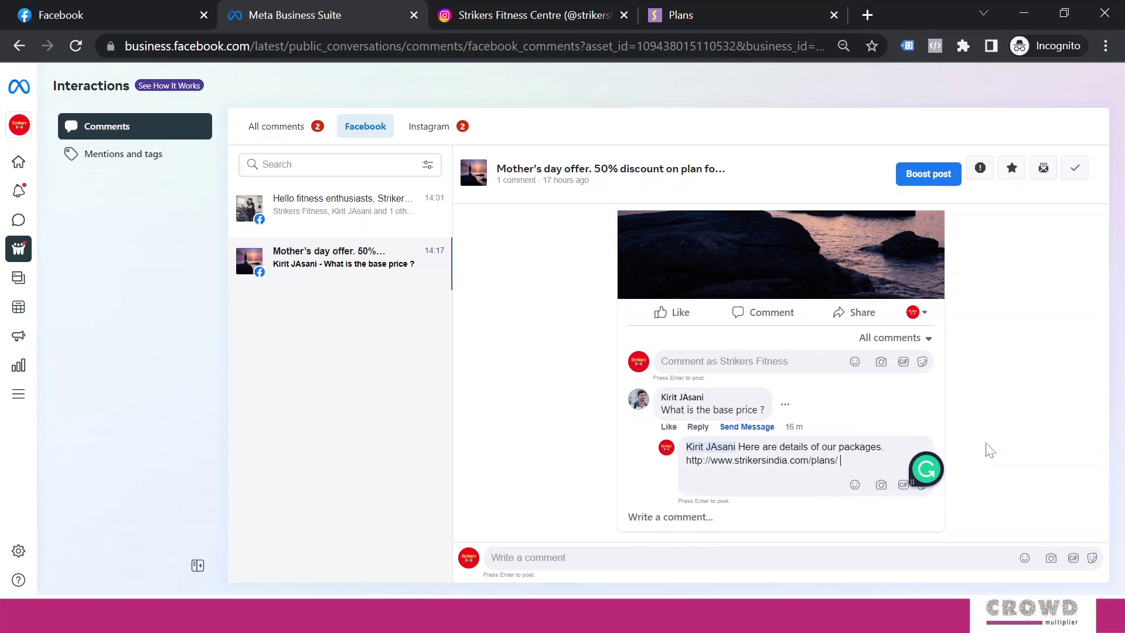
{"action": "key", "text": "Return"}
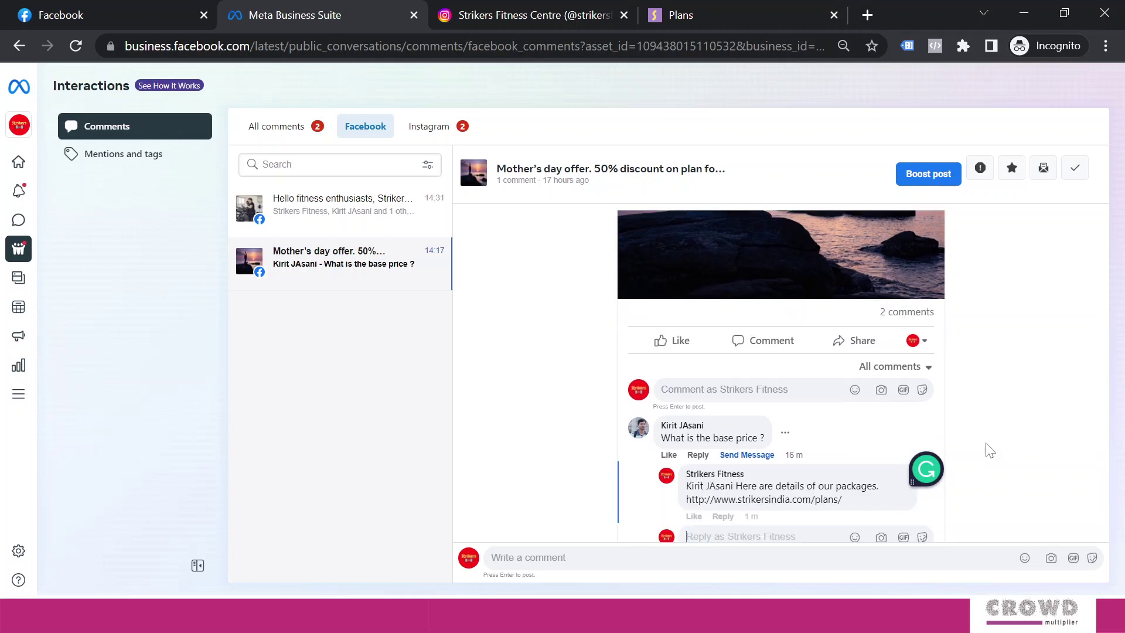
{"action": "scroll", "coordinate": [991, 414], "scroll_direction": "down", "scroll_amount": 1}
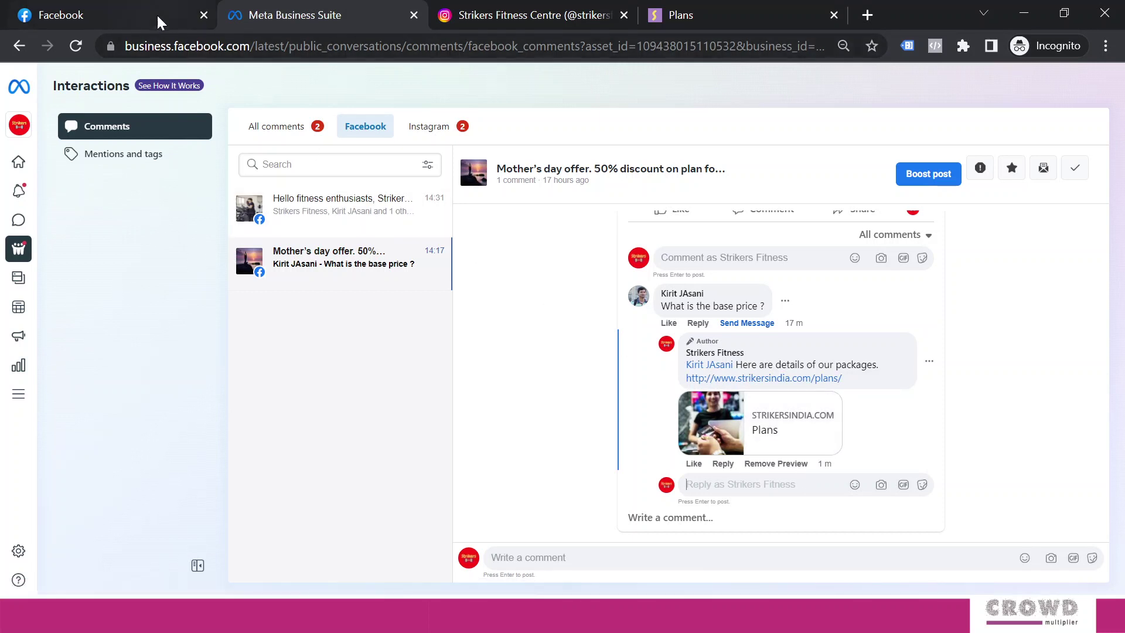
Step: Switch to the Strikers Fitness Facebook page, view the reply under the Mother's day offer post and open its plans link
{"action": "left_click", "coordinate": [110, 17]}
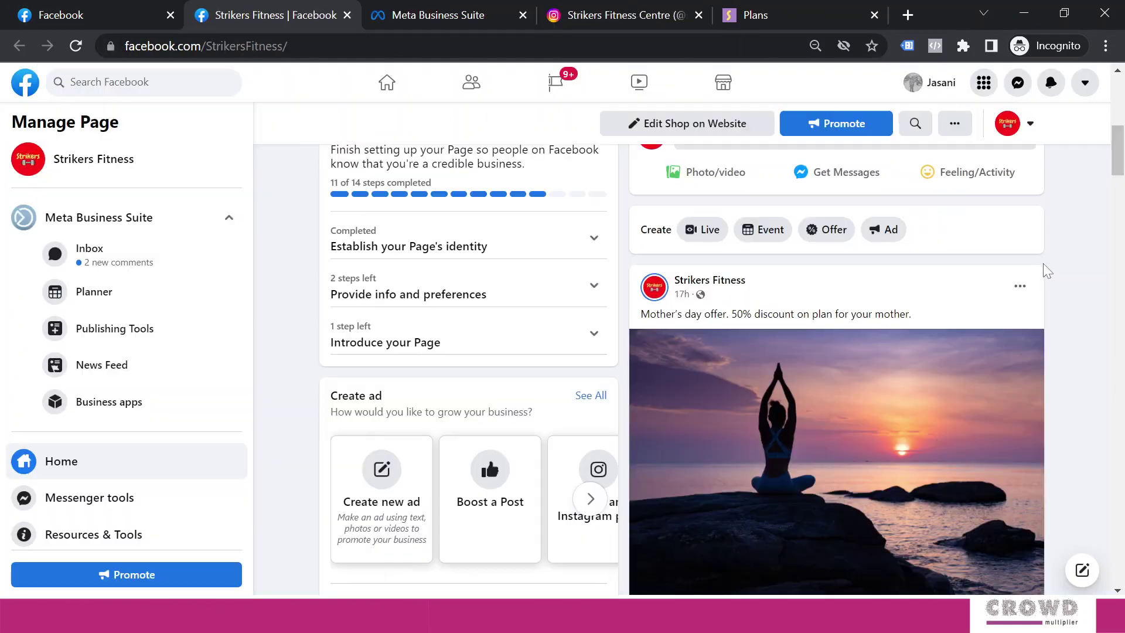
{"action": "scroll", "coordinate": [1048, 258], "scroll_direction": "down", "scroll_amount": 5}
{"action": "scroll", "coordinate": [1051, 256], "scroll_direction": "down", "scroll_amount": 4}
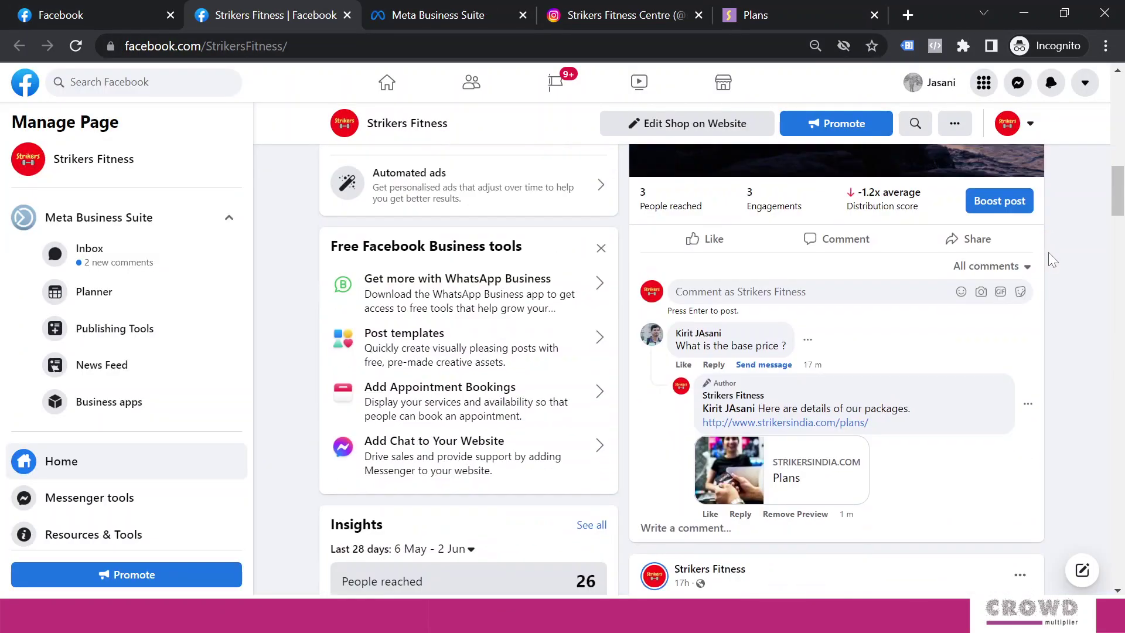
{"action": "scroll", "coordinate": [722, 369], "scroll_direction": "up", "scroll_amount": 2}
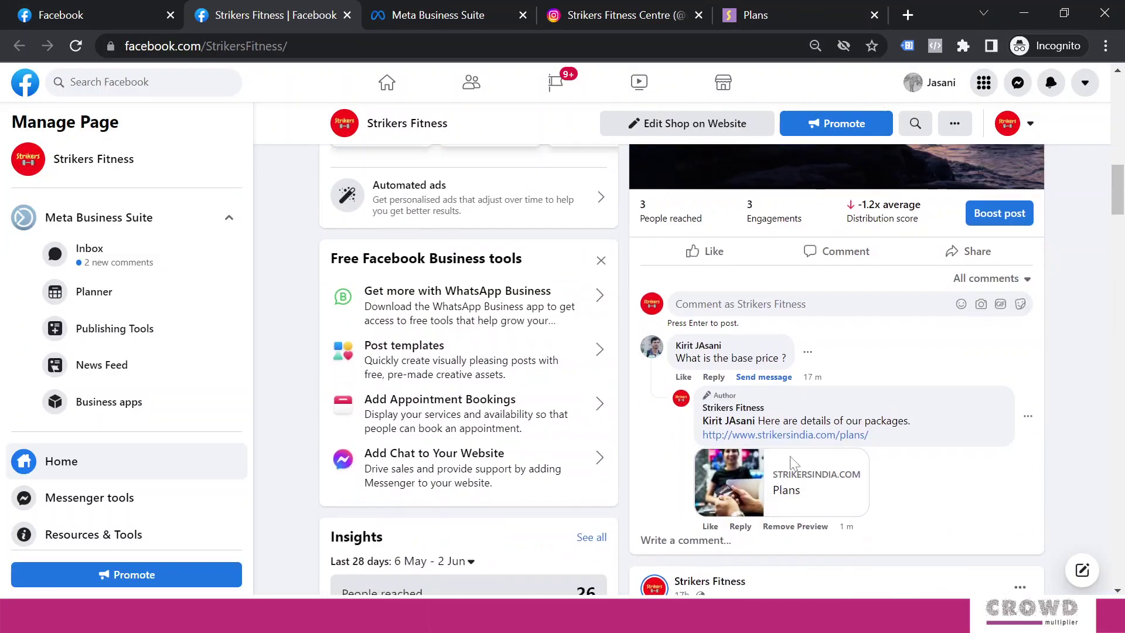
{"action": "scroll", "coordinate": [722, 369], "scroll_direction": "down", "scroll_amount": 2}
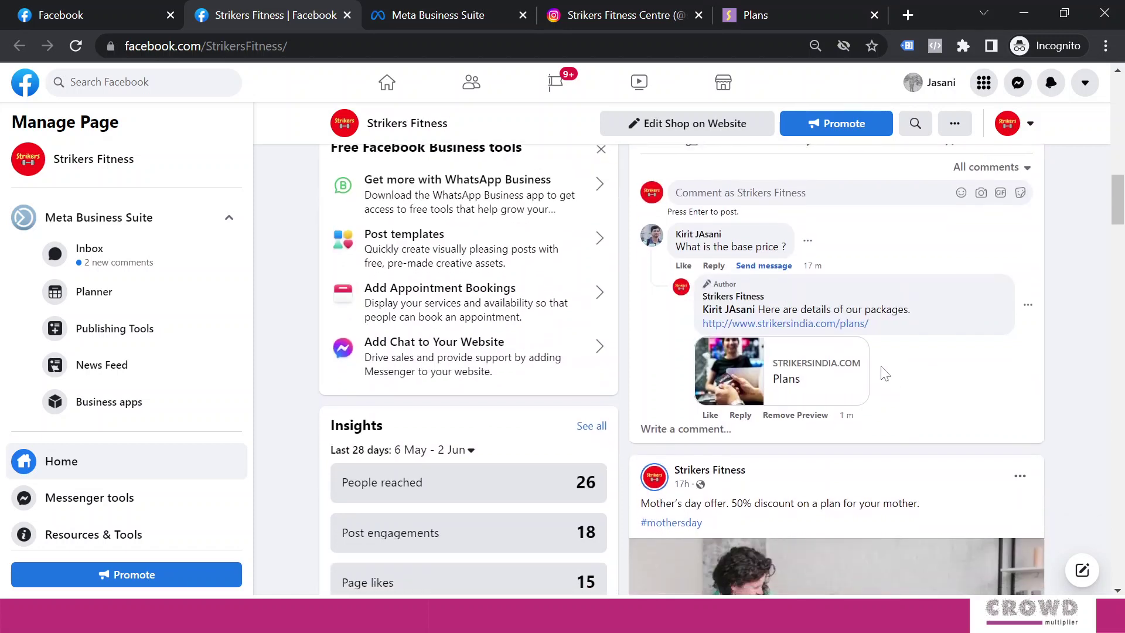
{"action": "scroll", "coordinate": [768, 340], "scroll_direction": "down", "scroll_amount": 2}
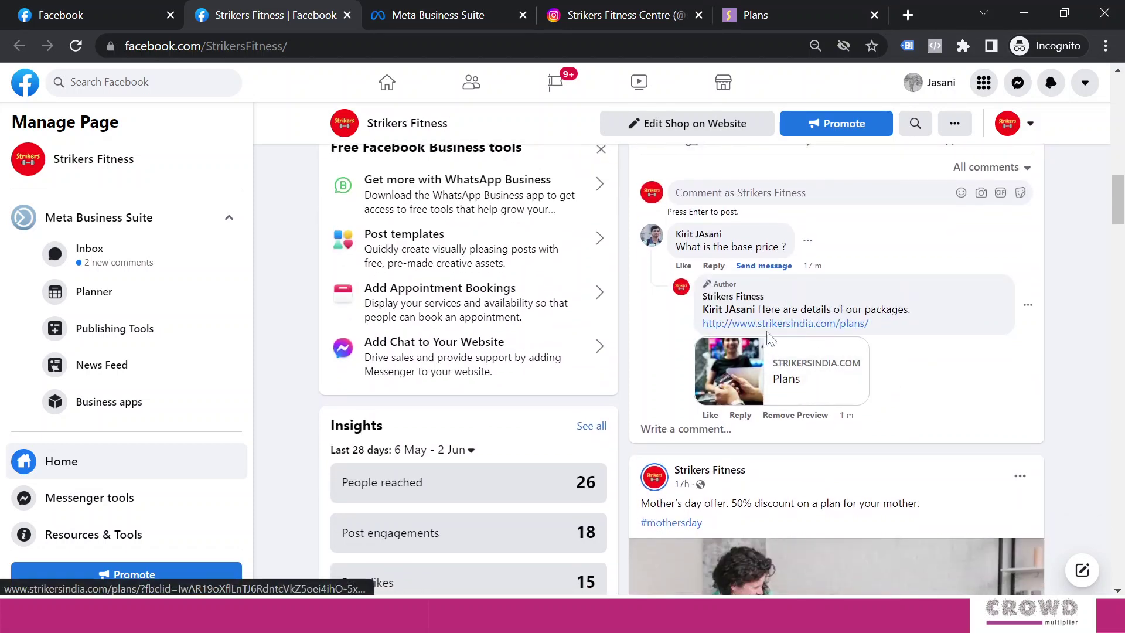
{"action": "left_click", "coordinate": [776, 326]}
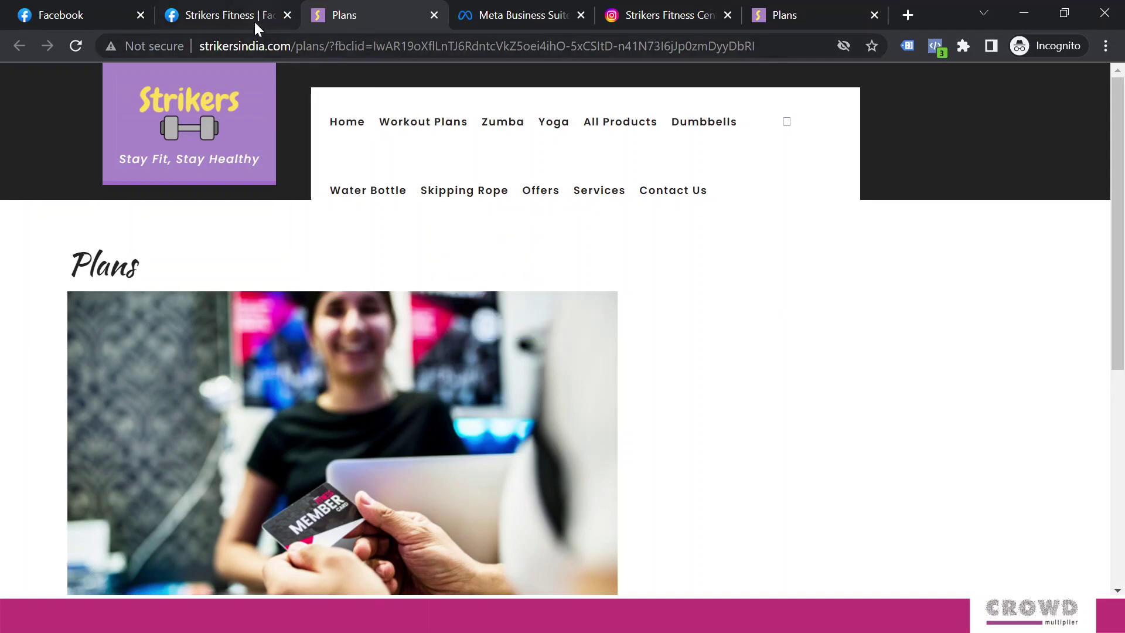
Step: Return to the Facebook page, open the Instagram comments from its Meta Business Suite inbox and dismiss the direct message tip
{"action": "left_click", "coordinate": [238, 14]}
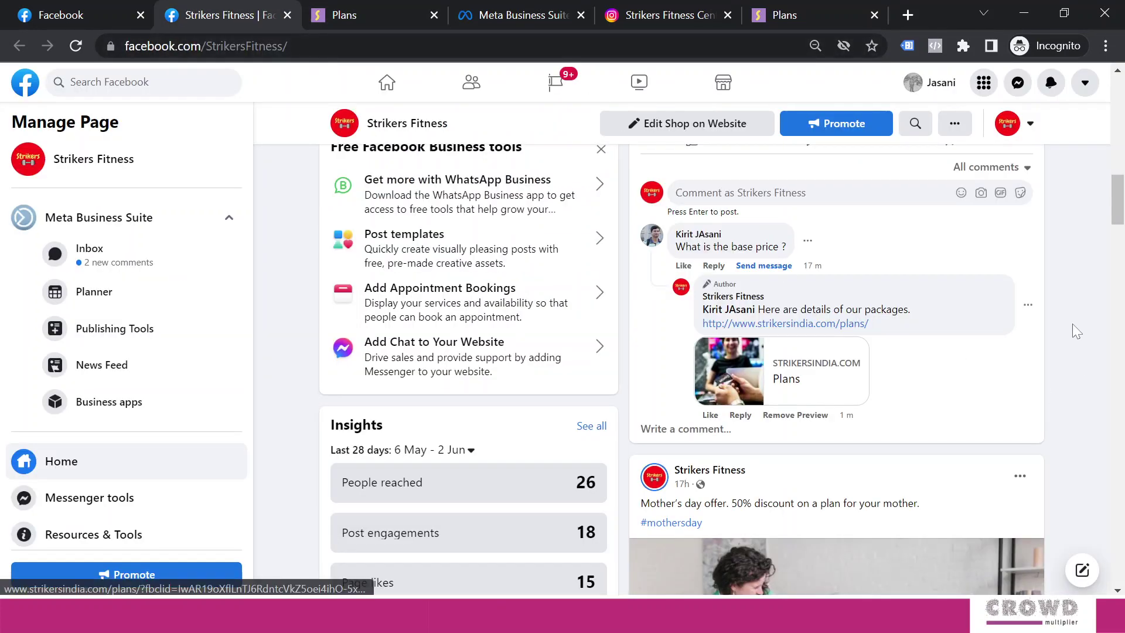
{"action": "scroll", "coordinate": [1066, 322], "scroll_direction": "up", "scroll_amount": 5}
{"action": "scroll", "coordinate": [1066, 322], "scroll_direction": "up", "scroll_amount": 3}
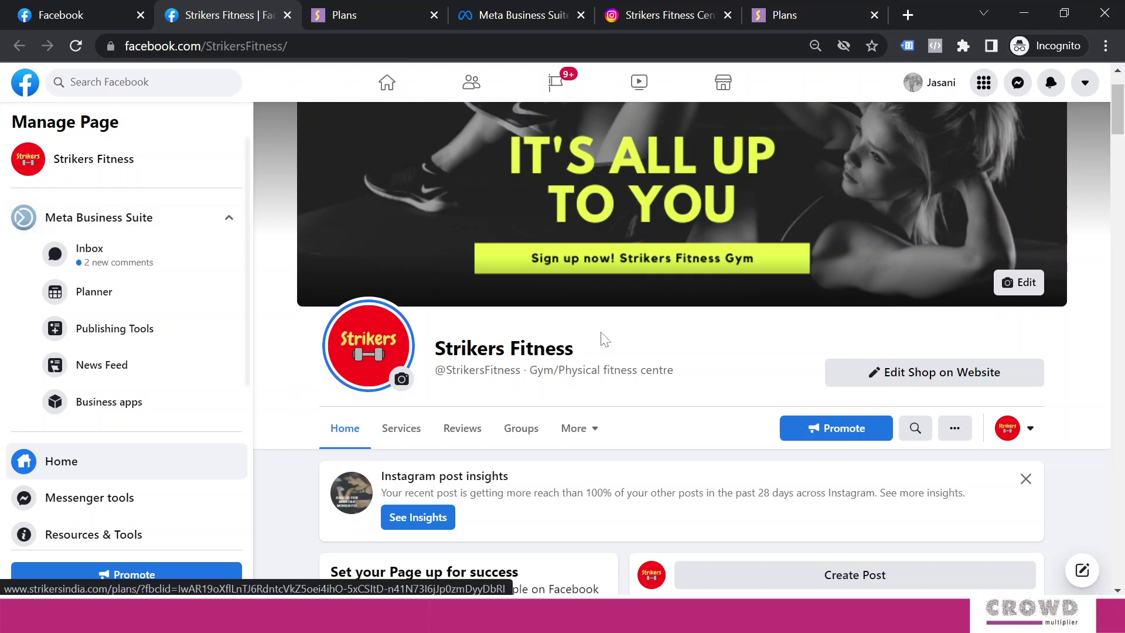
{"action": "scroll", "coordinate": [592, 335], "scroll_direction": "up", "scroll_amount": 1}
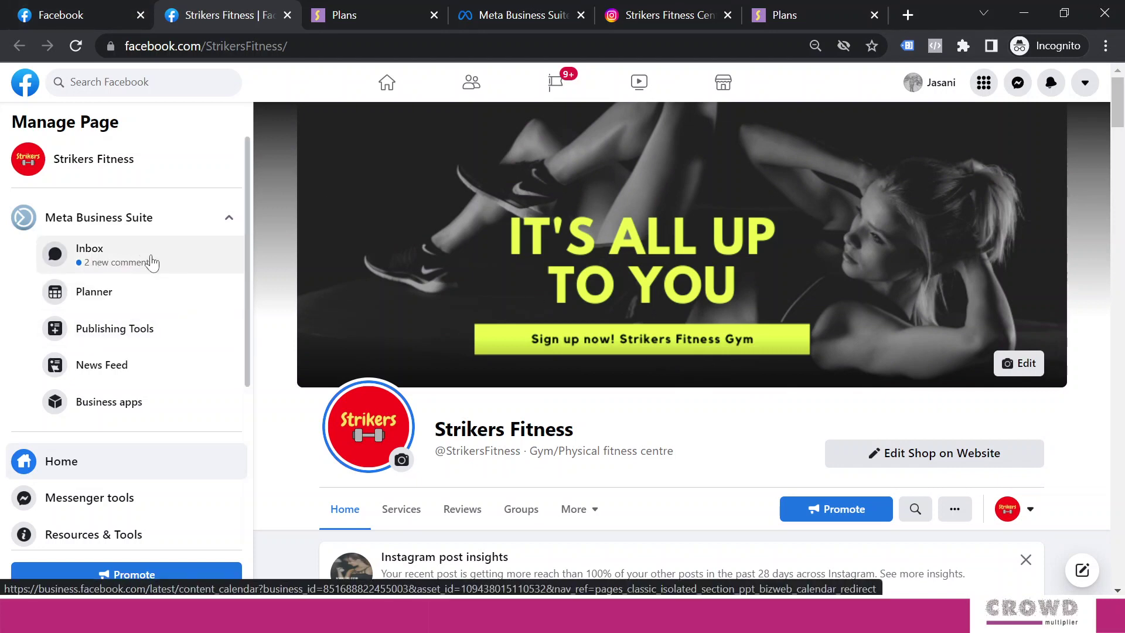
{"action": "left_click", "coordinate": [96, 252]}
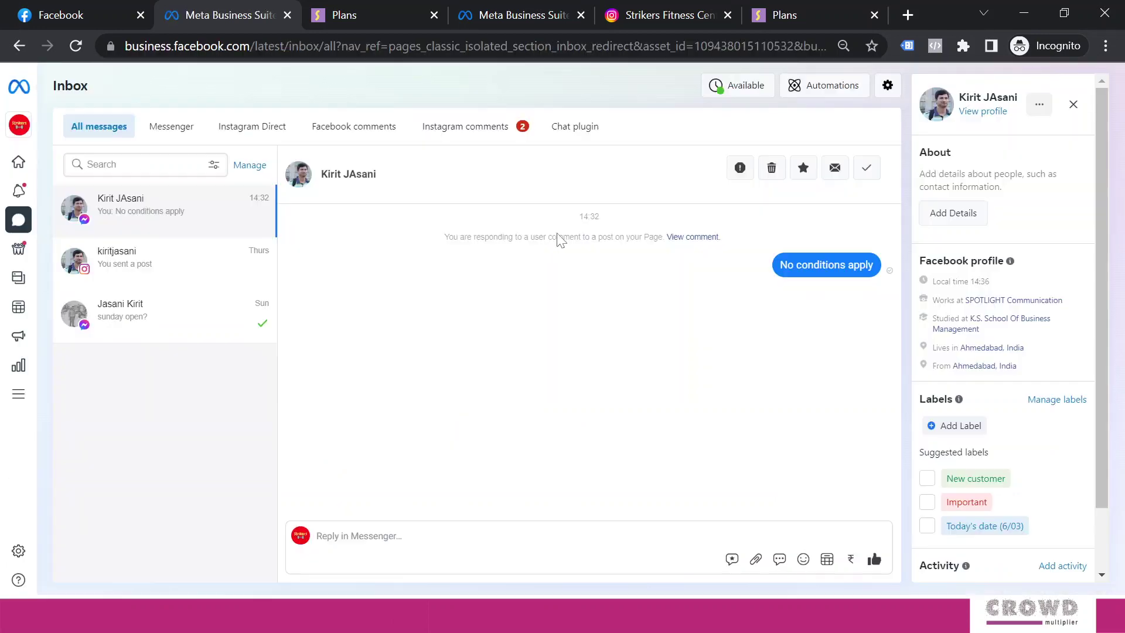
{"action": "left_click", "coordinate": [453, 129]}
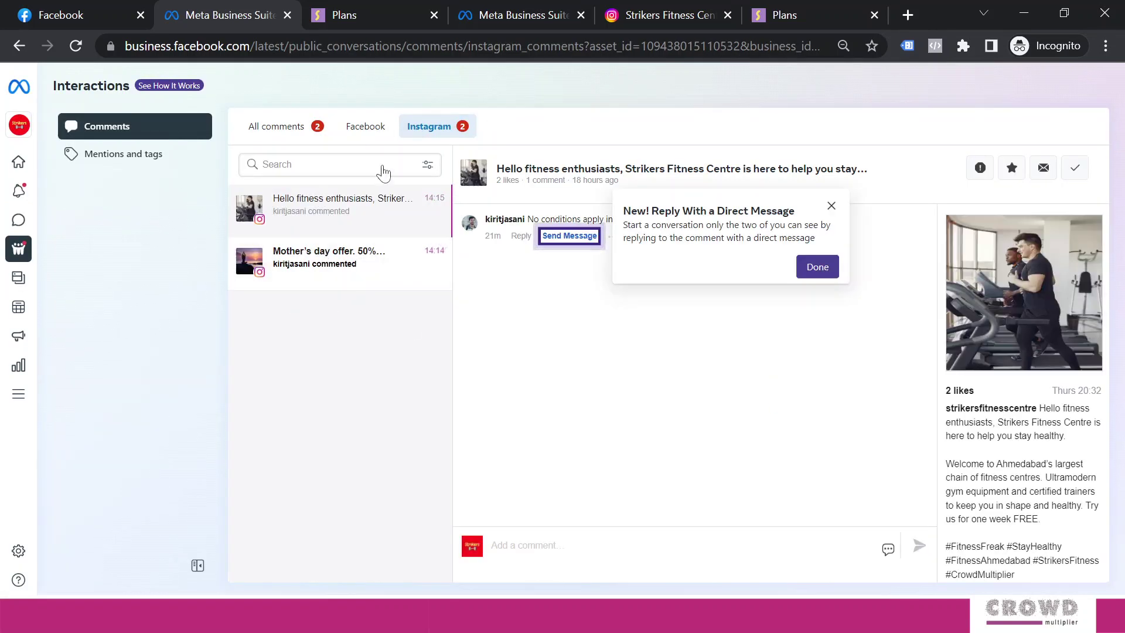
{"action": "left_click", "coordinate": [832, 206]}
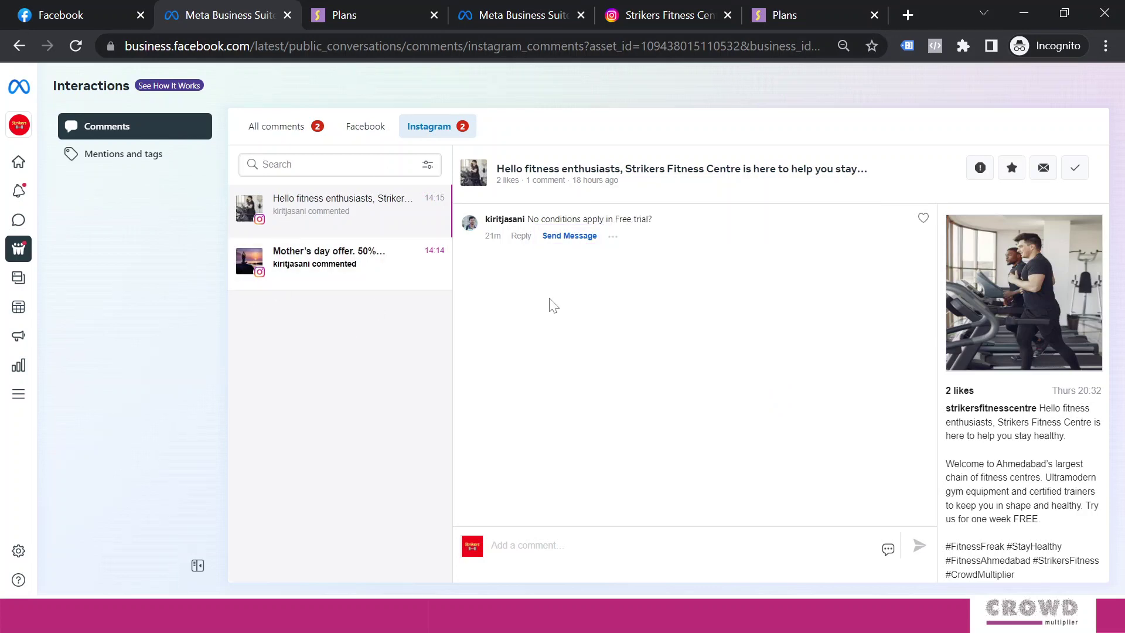
Step: Switch to the Strikers Fitness Centre Instagram profile and open the treadmill post with the free trial question
{"action": "left_click", "coordinate": [677, 15]}
{"action": "scroll", "coordinate": [1000, 196], "scroll_direction": "down", "scroll_amount": 5}
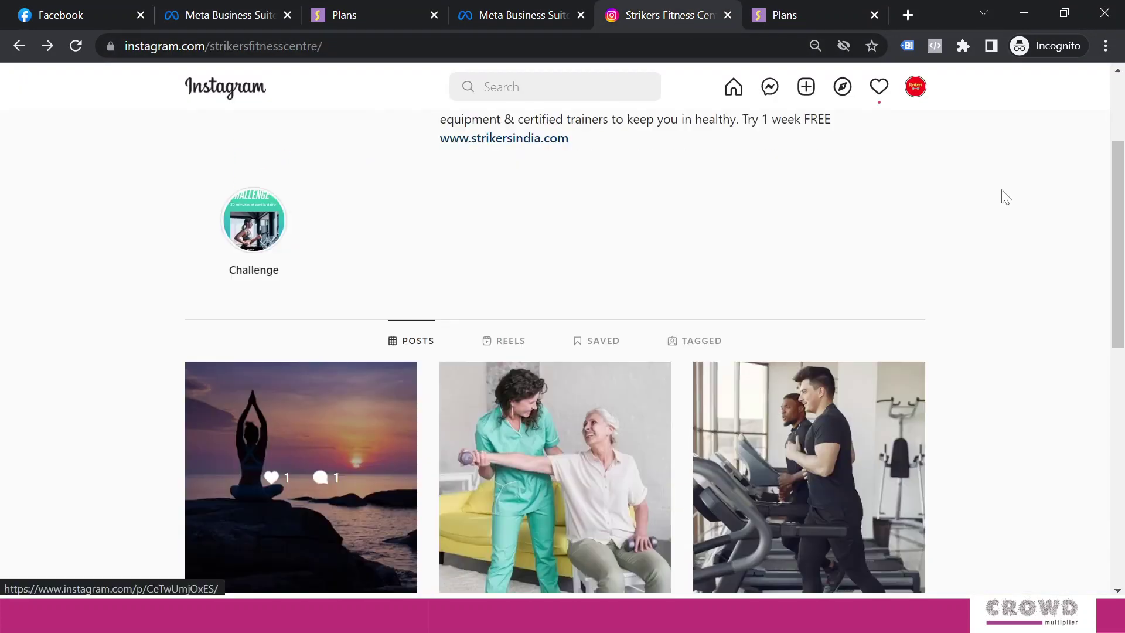
{"action": "scroll", "coordinate": [344, 354], "scroll_direction": "down", "scroll_amount": 2}
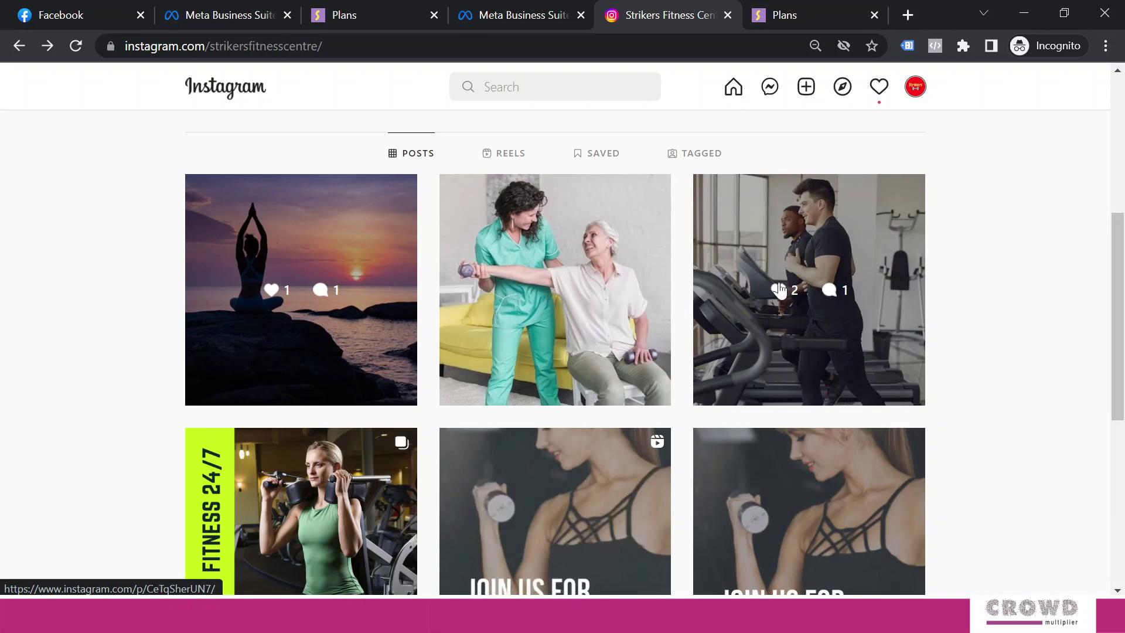
{"action": "scroll", "coordinate": [427, 427], "scroll_direction": "down", "scroll_amount": 3}
{"action": "scroll", "coordinate": [497, 429], "scroll_direction": "up", "scroll_amount": 4}
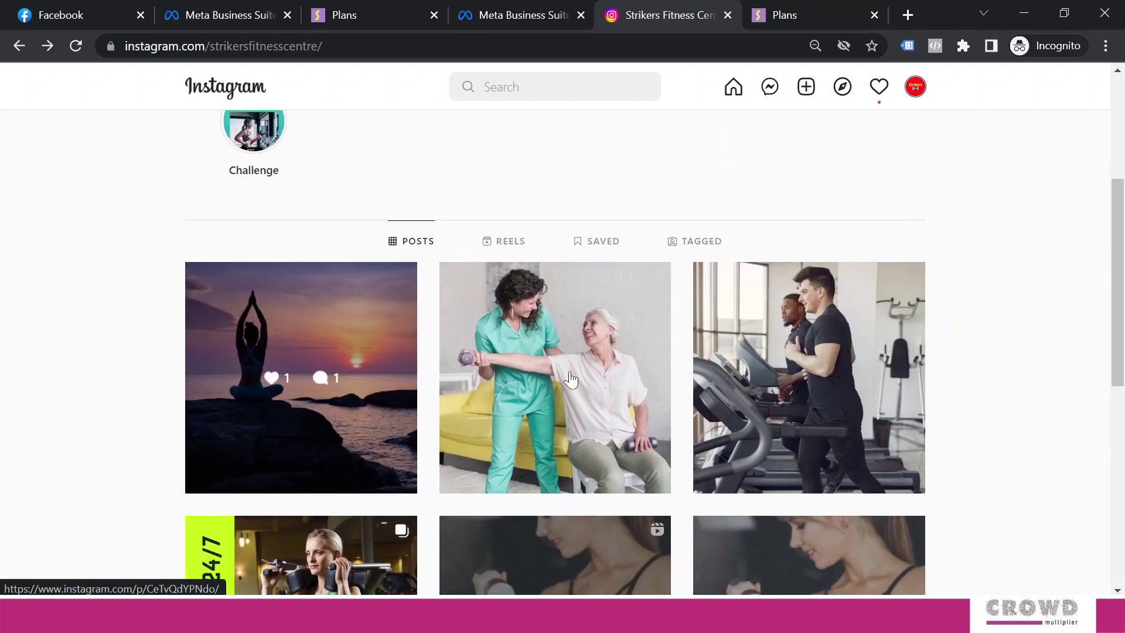
{"action": "left_click", "coordinate": [833, 353]}
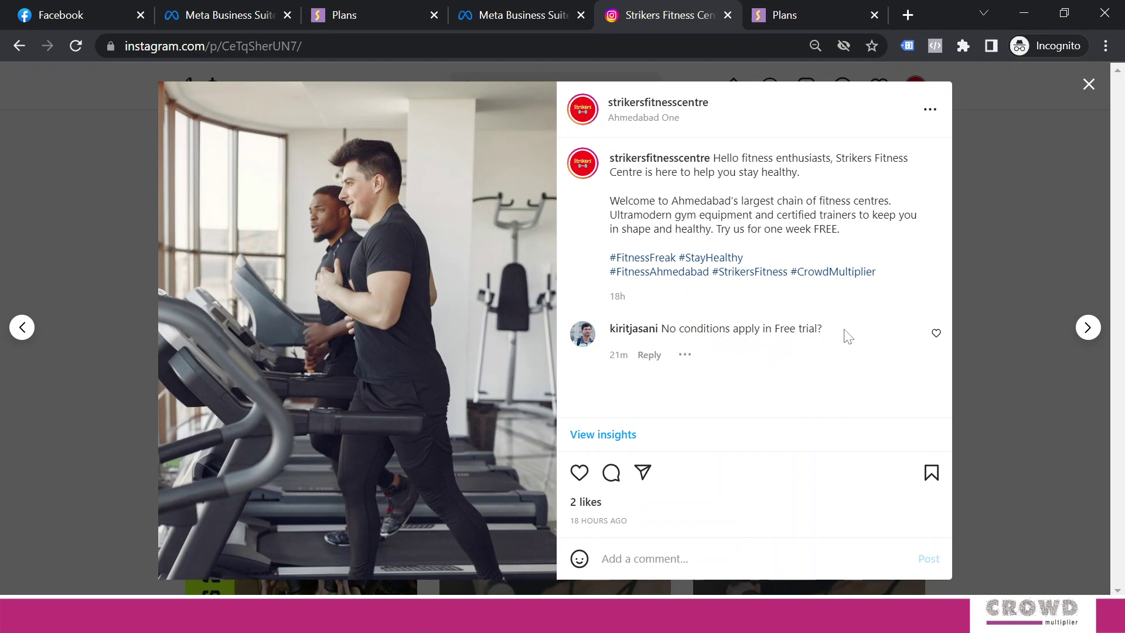
Step: Reply "No conditions apply" to the free trial question on the Instagram post
{"action": "left_click", "coordinate": [650, 356]}
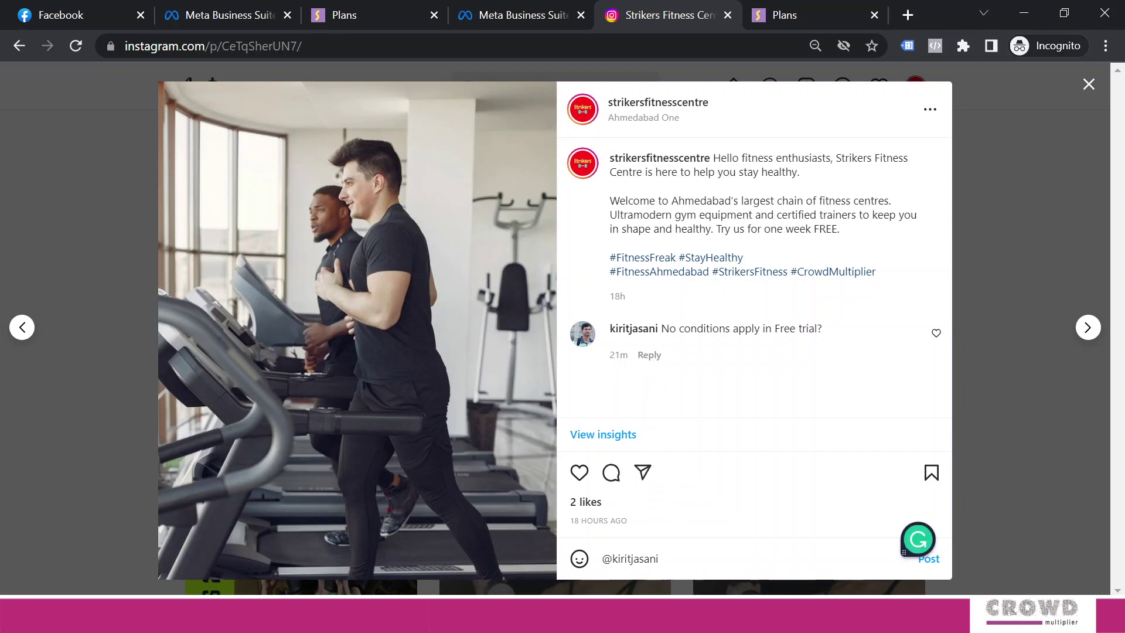
{"action": "type", "text": "No conditions apply"}
{"action": "key", "text": "Return"}
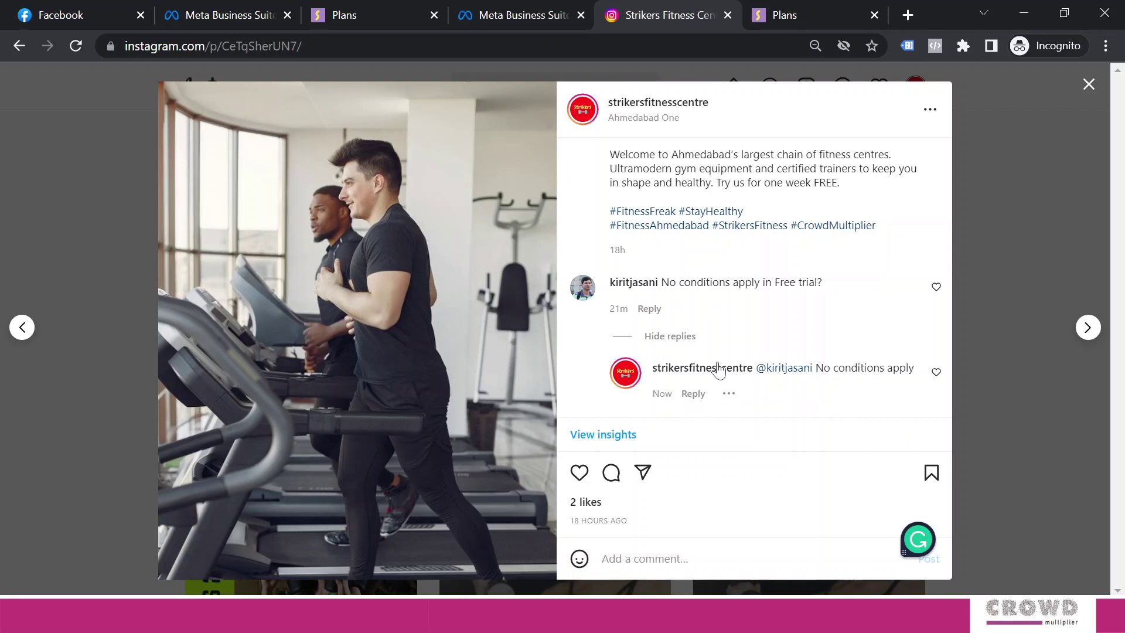
Step: View the available options for the free trial comment, cancel without choosing one and close the Instagram post
{"action": "mouse_move", "coordinate": [674, 314]}
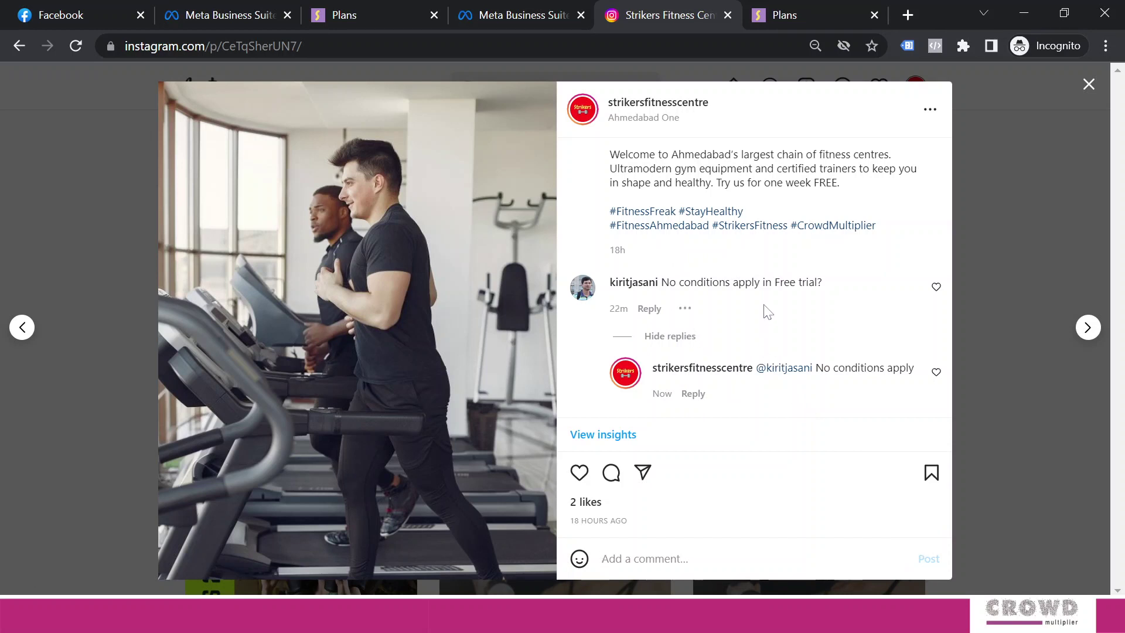
{"action": "left_click", "coordinate": [686, 311]}
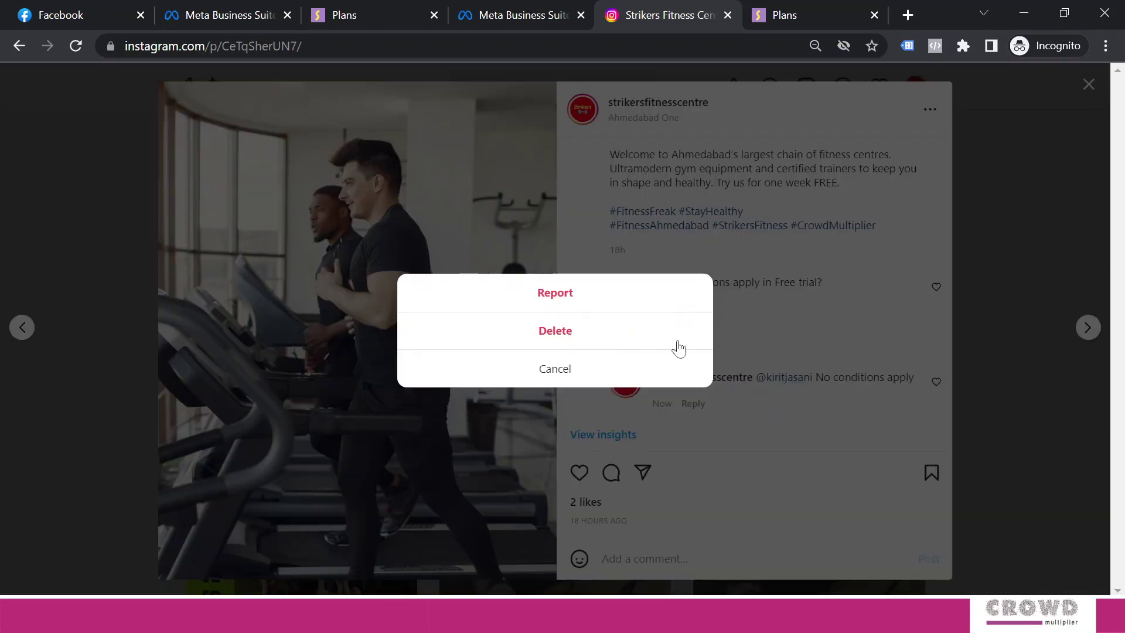
{"action": "left_click", "coordinate": [552, 382]}
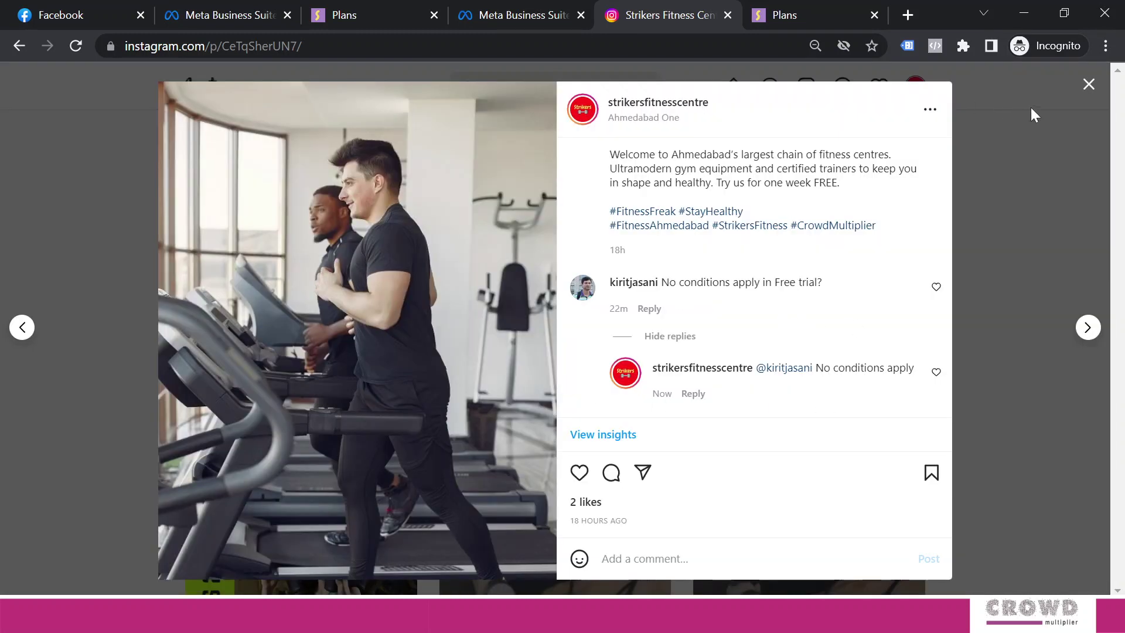
{"action": "left_click", "coordinate": [1088, 85]}
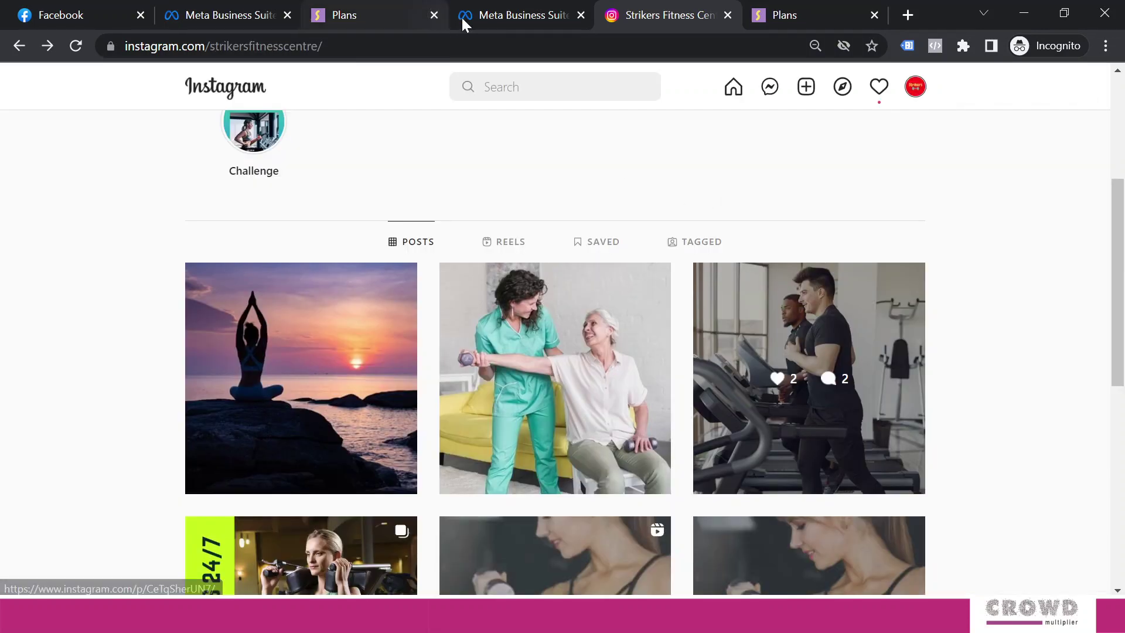
Step: Switch back to Meta Business Suite, look over the Mother's day offer replies and show the Instagram comments
{"action": "left_click", "coordinate": [487, 16]}
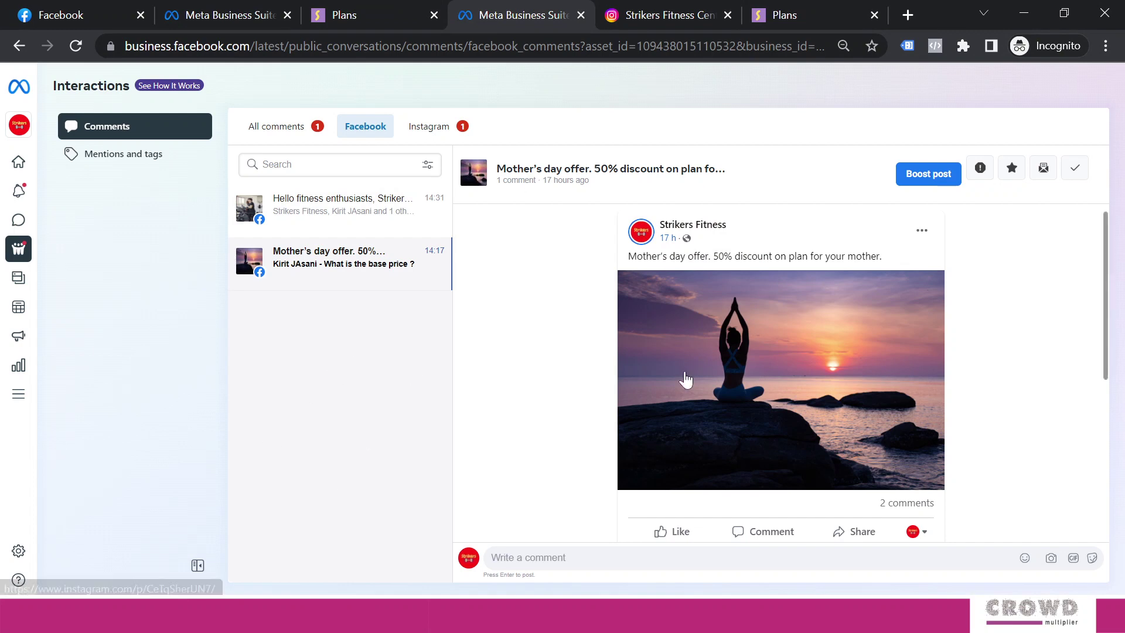
{"action": "scroll", "coordinate": [633, 339], "scroll_direction": "down", "scroll_amount": 5}
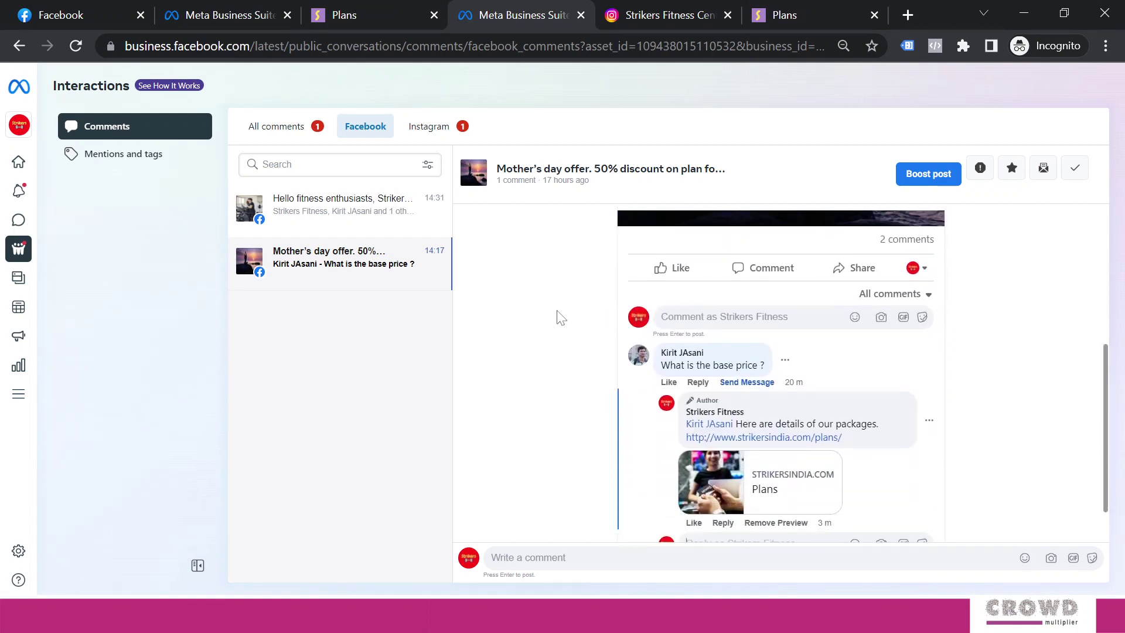
{"action": "scroll", "coordinate": [551, 313], "scroll_direction": "up", "scroll_amount": 5}
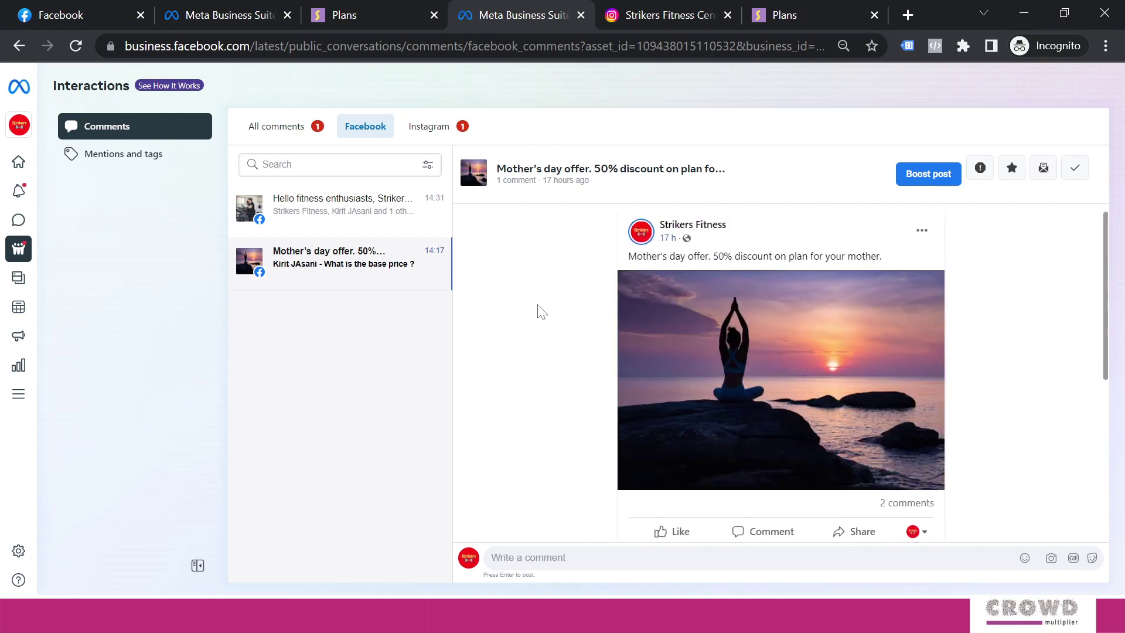
{"action": "left_click", "coordinate": [431, 127]}
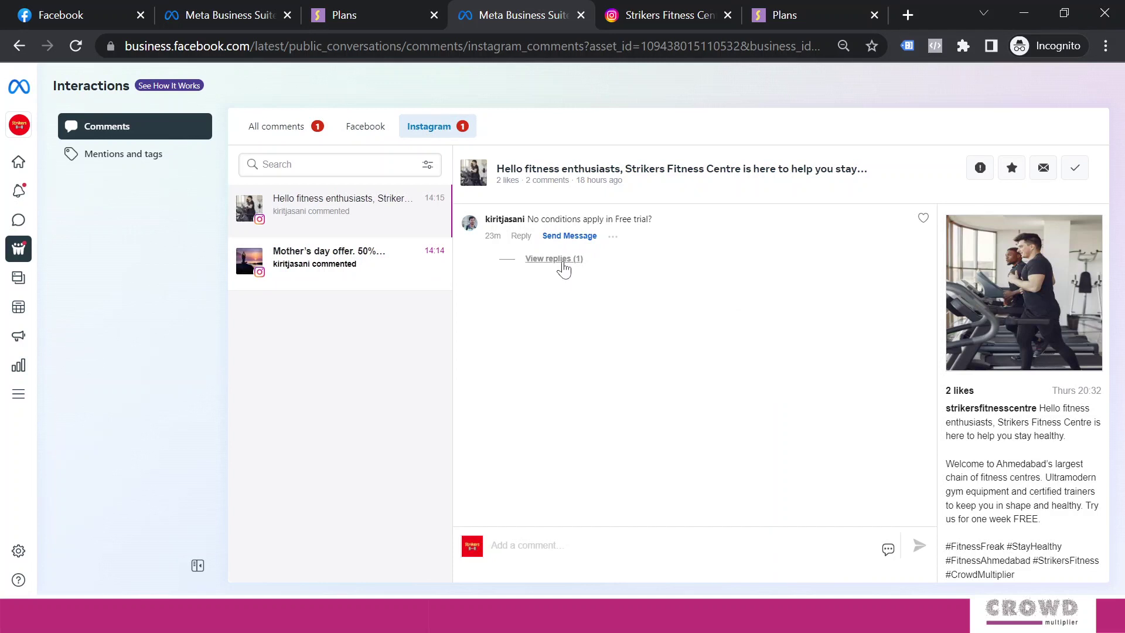
Step: Show the reply under the free trial comment, open the Mother's day offer comment and view its available options without choosing one
{"action": "left_click", "coordinate": [558, 260]}
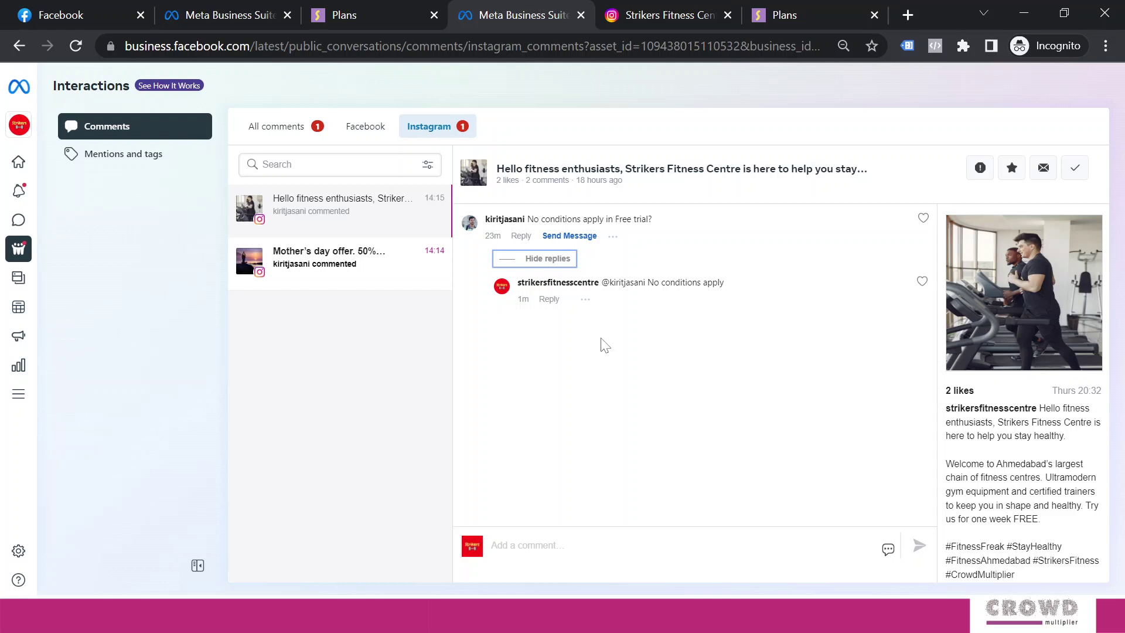
{"action": "left_click", "coordinate": [321, 270]}
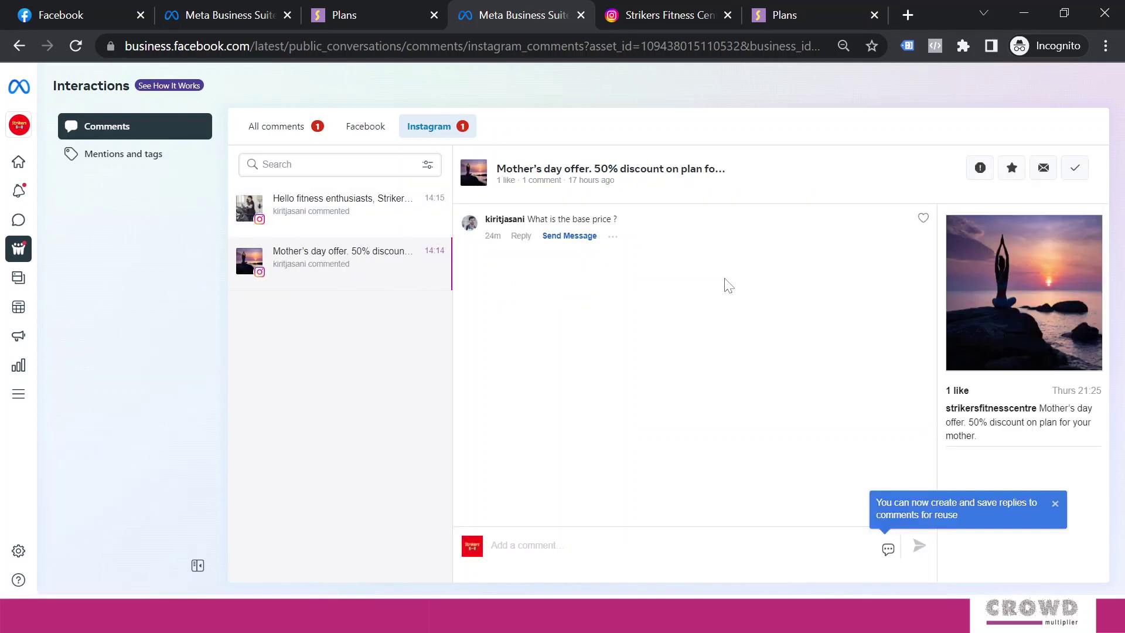
{"action": "left_click", "coordinate": [613, 236]}
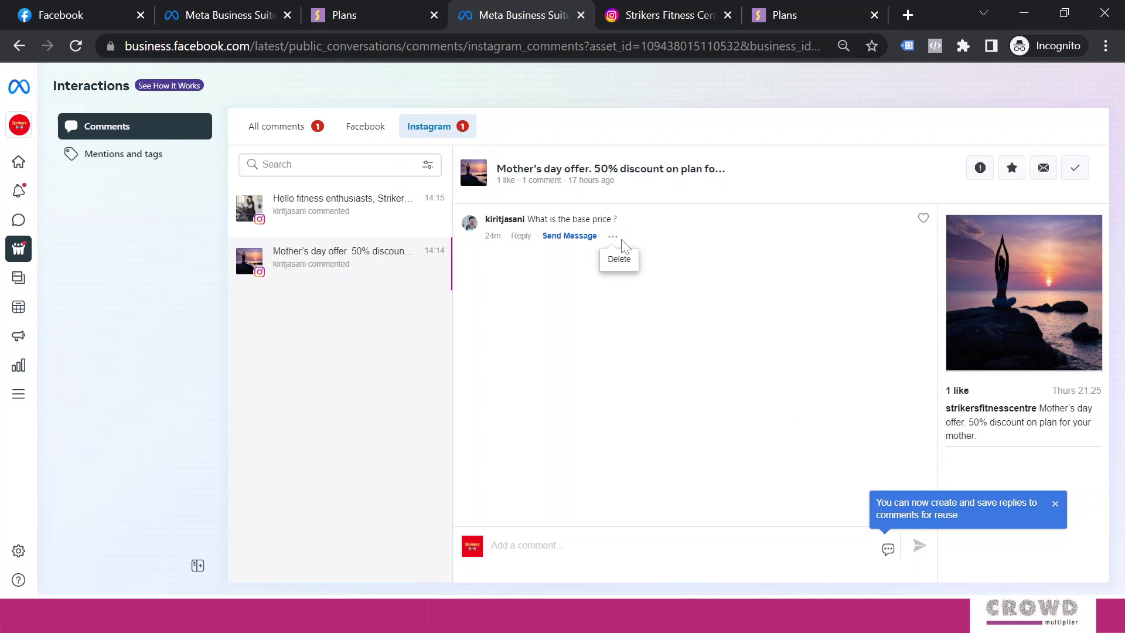
{"action": "left_click", "coordinate": [739, 294]}
{"action": "left_click", "coordinate": [523, 236]}
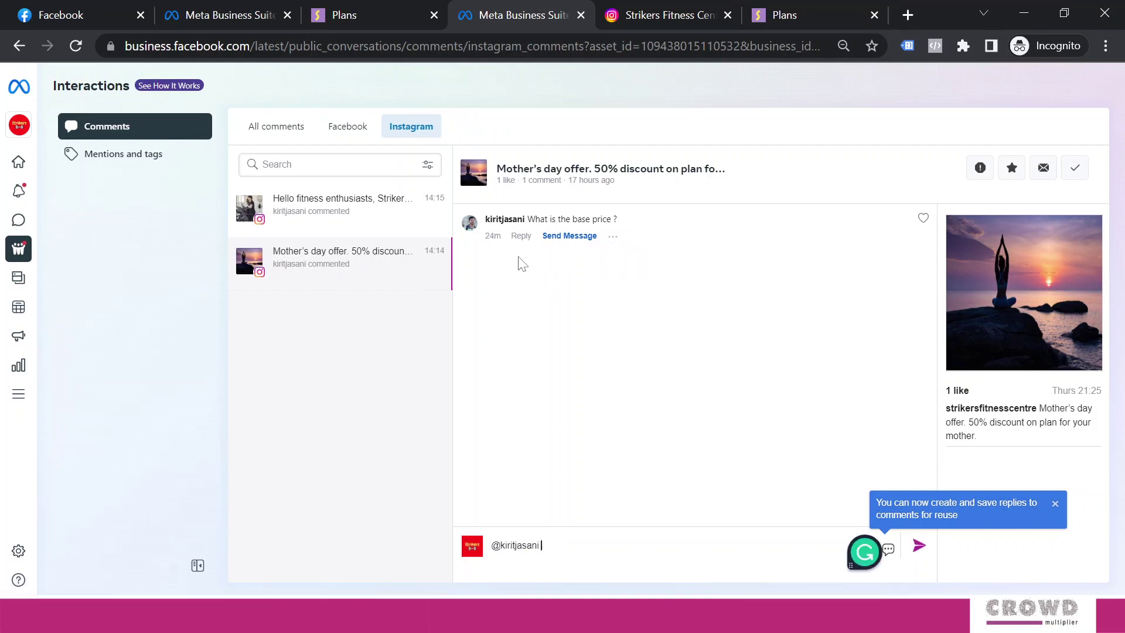
{"action": "left_click", "coordinate": [376, 16]}
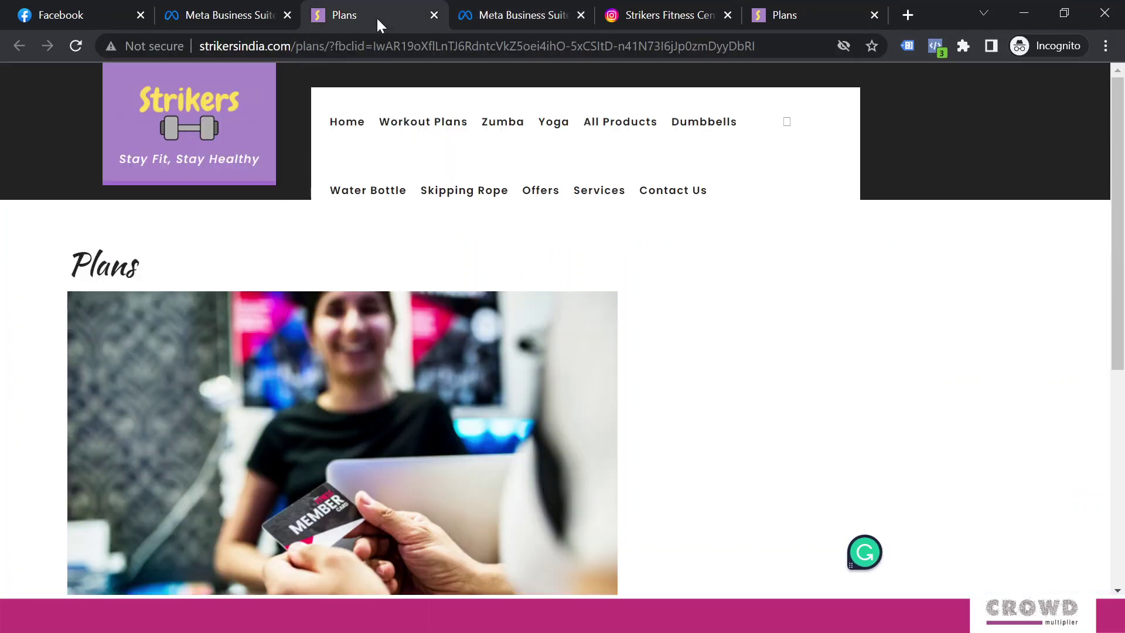
{"action": "left_click", "coordinate": [785, 15]}
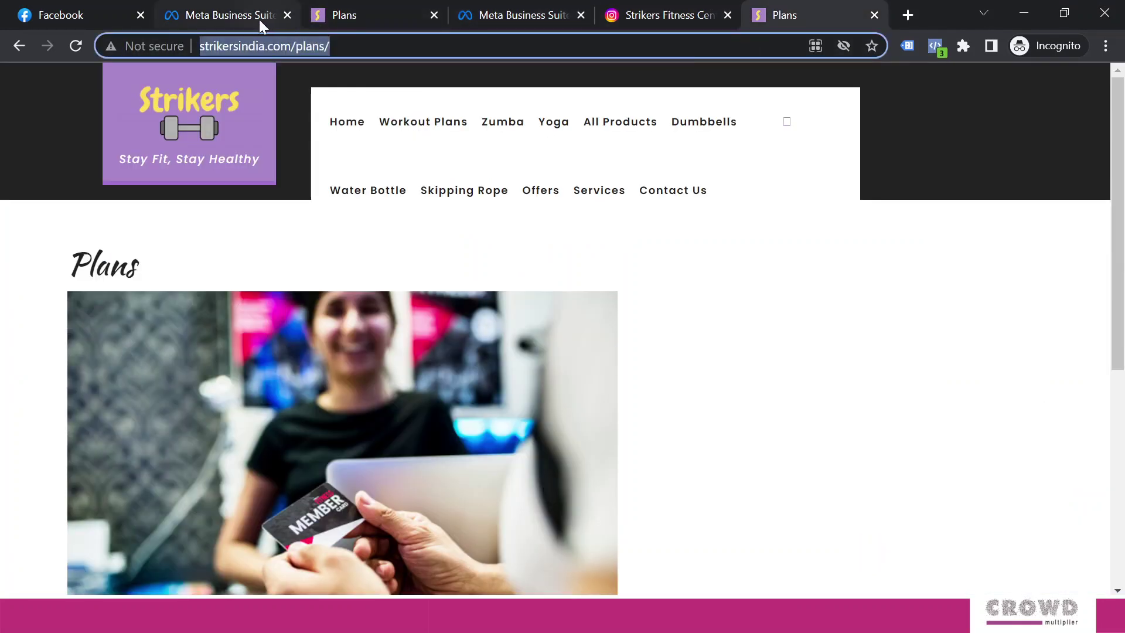
{"action": "left_click", "coordinate": [533, 5]}
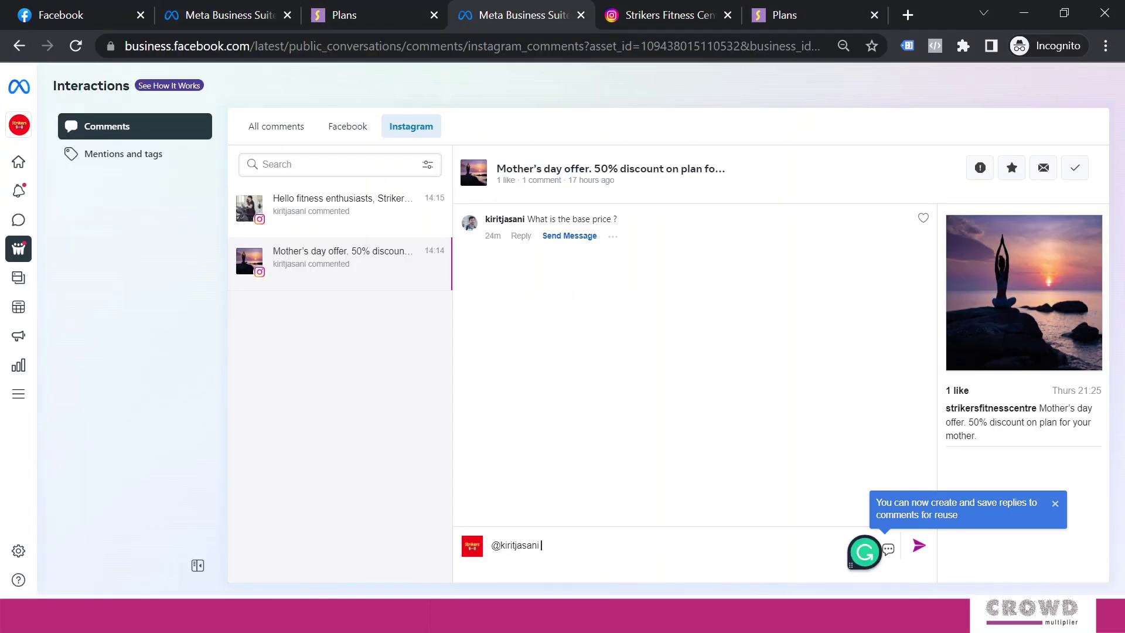
{"action": "type", "text": "Here are the details please check"}
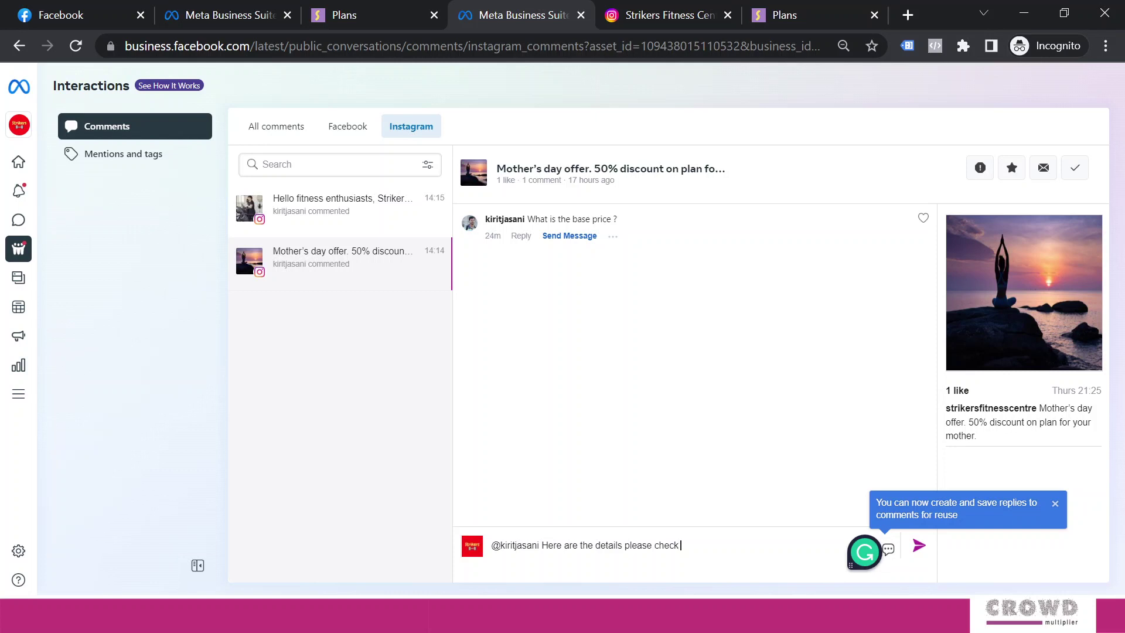
{"action": "type", "text": "http://www.strikersindia.com/plans/"}
{"action": "key", "text": "Return"}
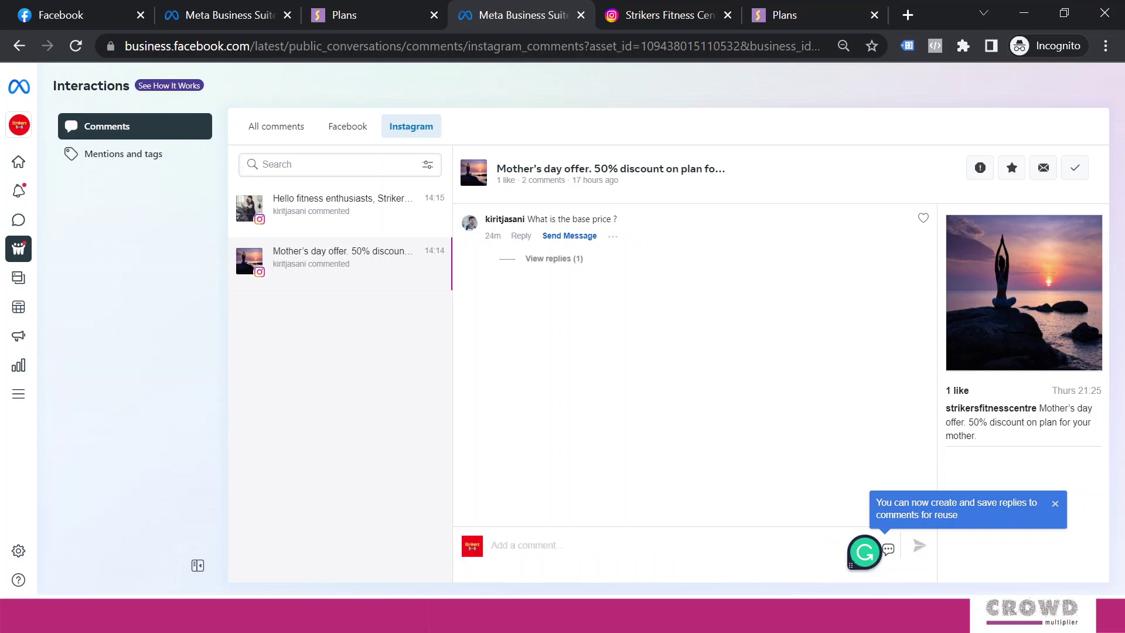
Step: Show the replies under the base price question and examine the plans link in the posted reply
{"action": "left_click", "coordinate": [564, 268]}
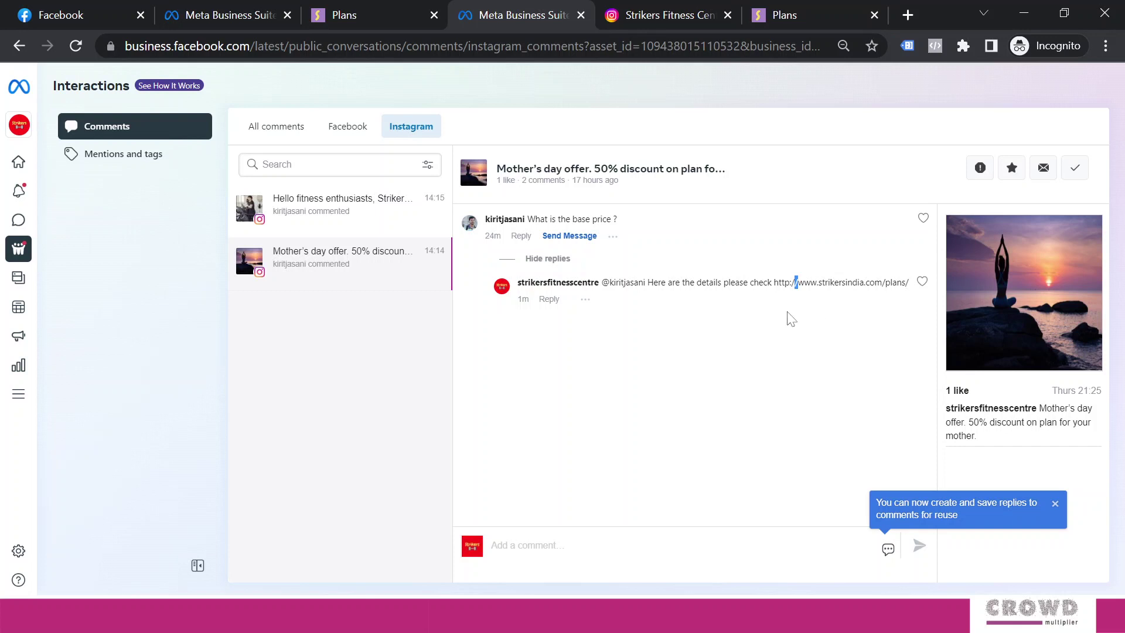
{"action": "left_click_drag", "start_coordinate": [750, 282], "coordinate": [910, 284]}
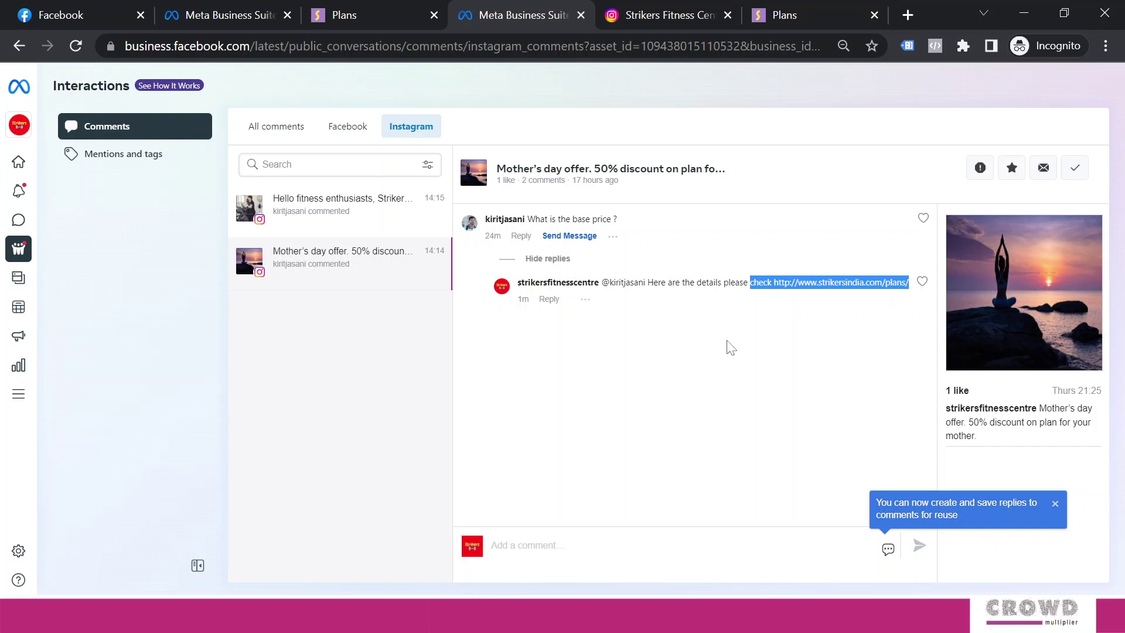
{"action": "left_click", "coordinate": [759, 344]}
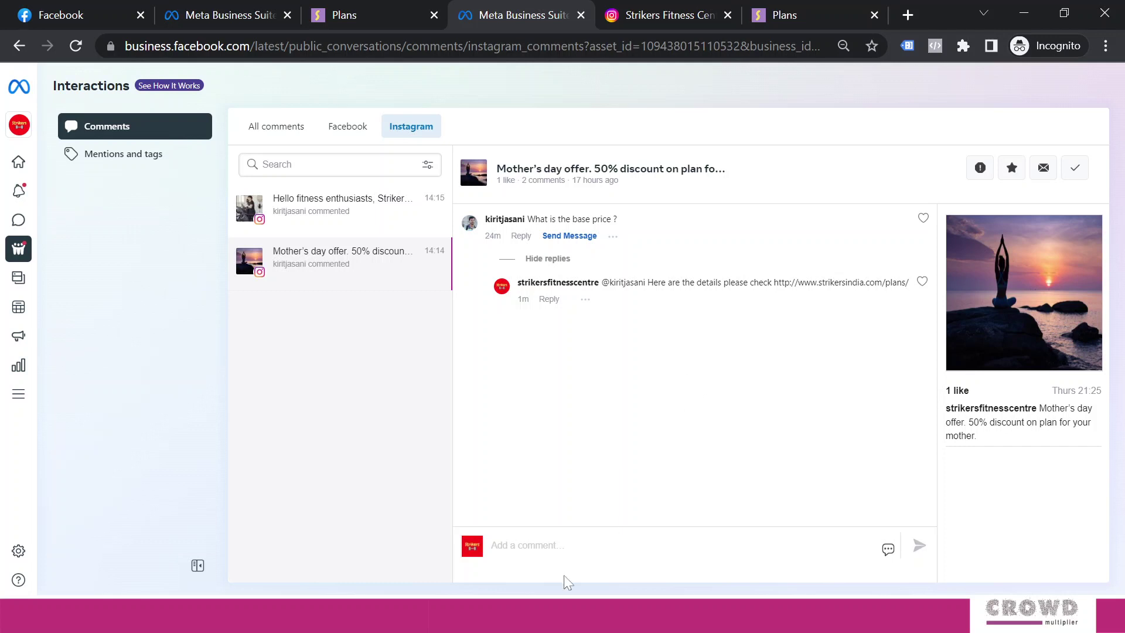
Step: Add a second reply to the base price question reading "Check your DM we share a link"
{"action": "left_click", "coordinate": [521, 237]}
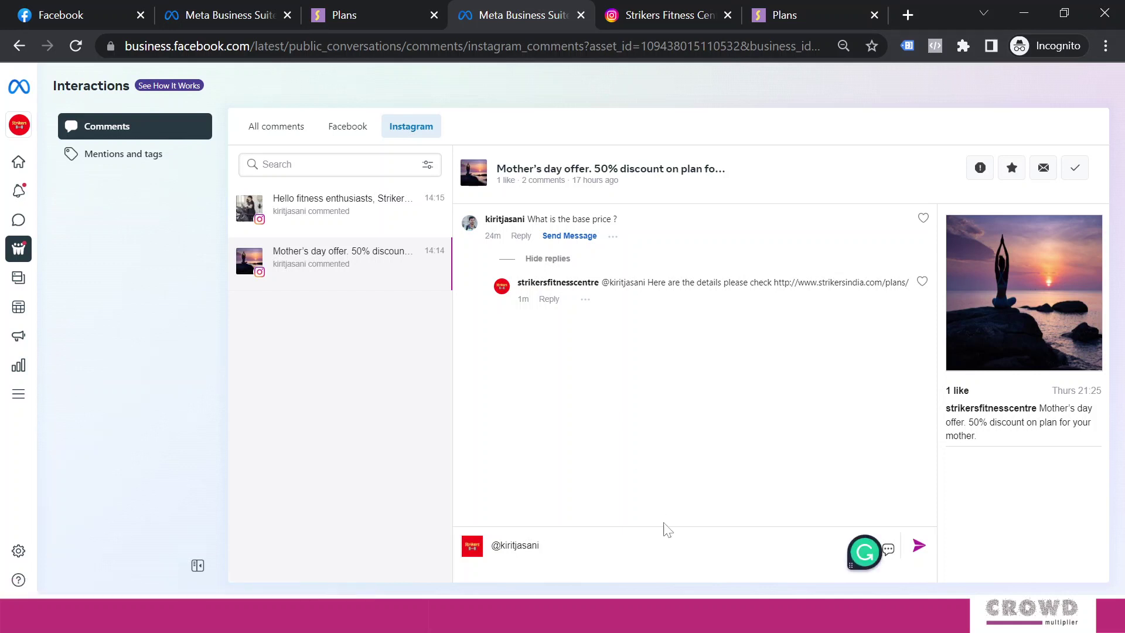
{"action": "type", "text": "Check your DM we share a link"}
{"action": "key", "text": "Return"}
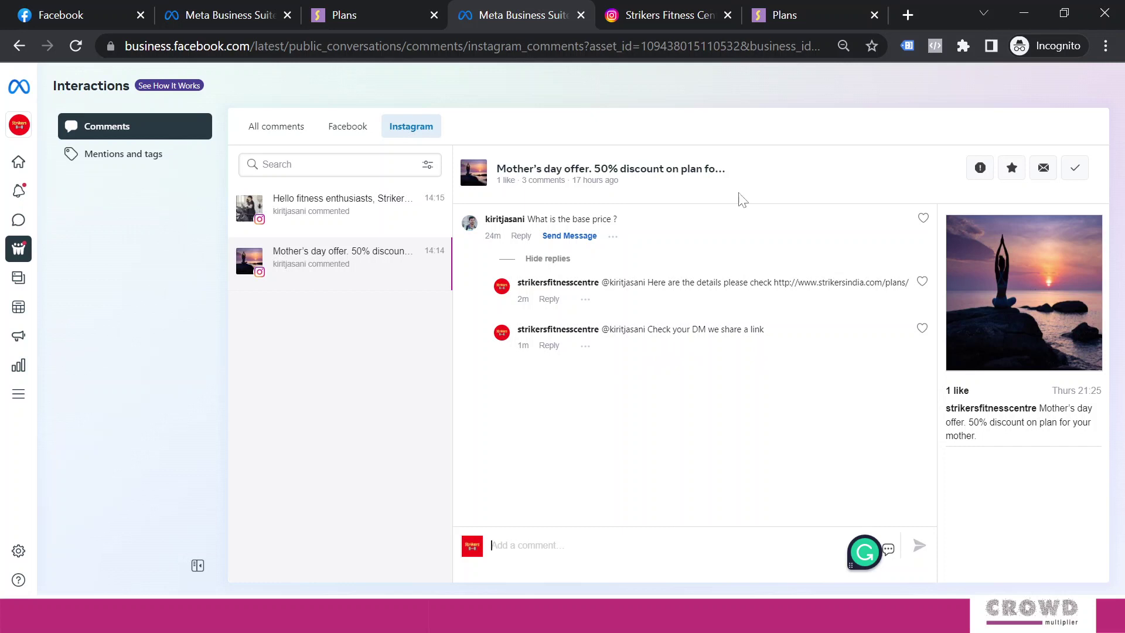
{"action": "left_click", "coordinate": [677, 17]}
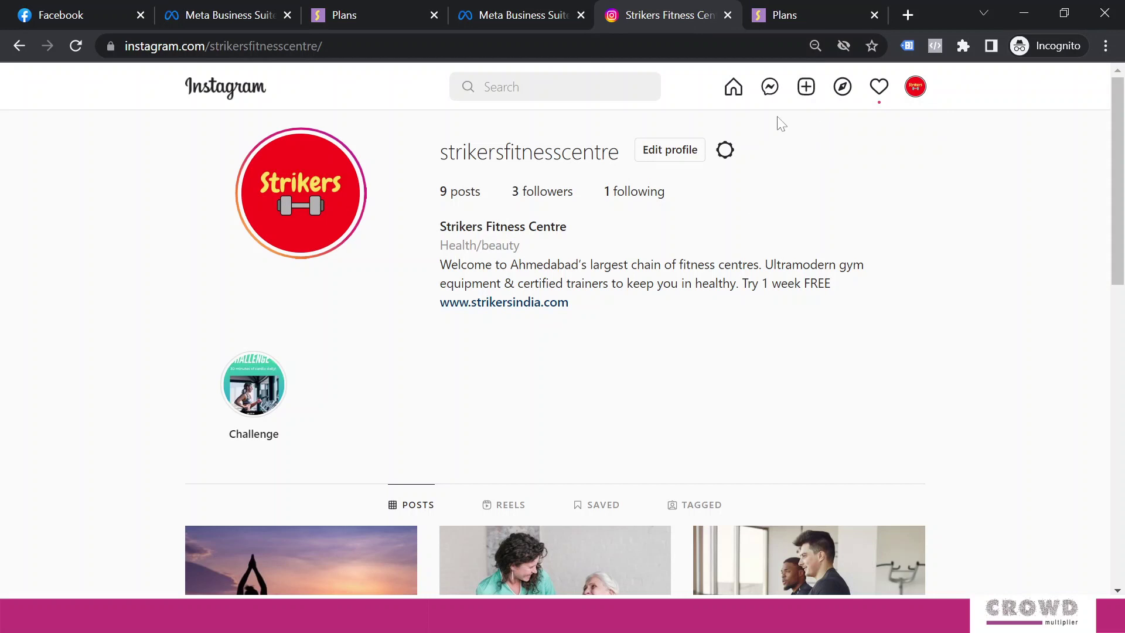
{"action": "left_click", "coordinate": [770, 88]}
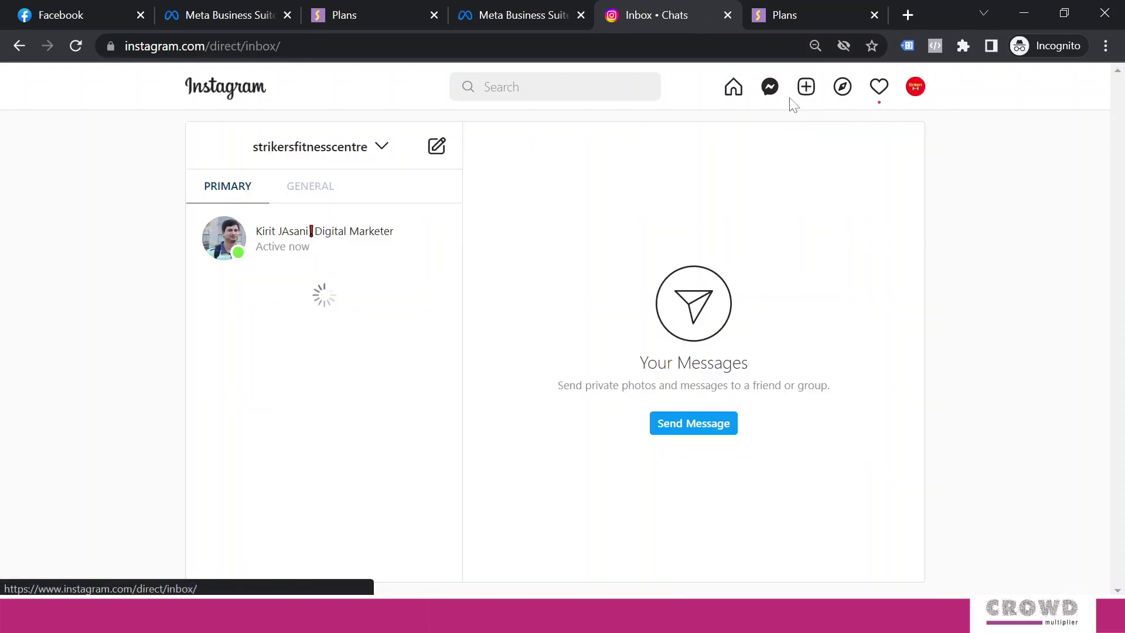
{"action": "left_click", "coordinate": [313, 240]}
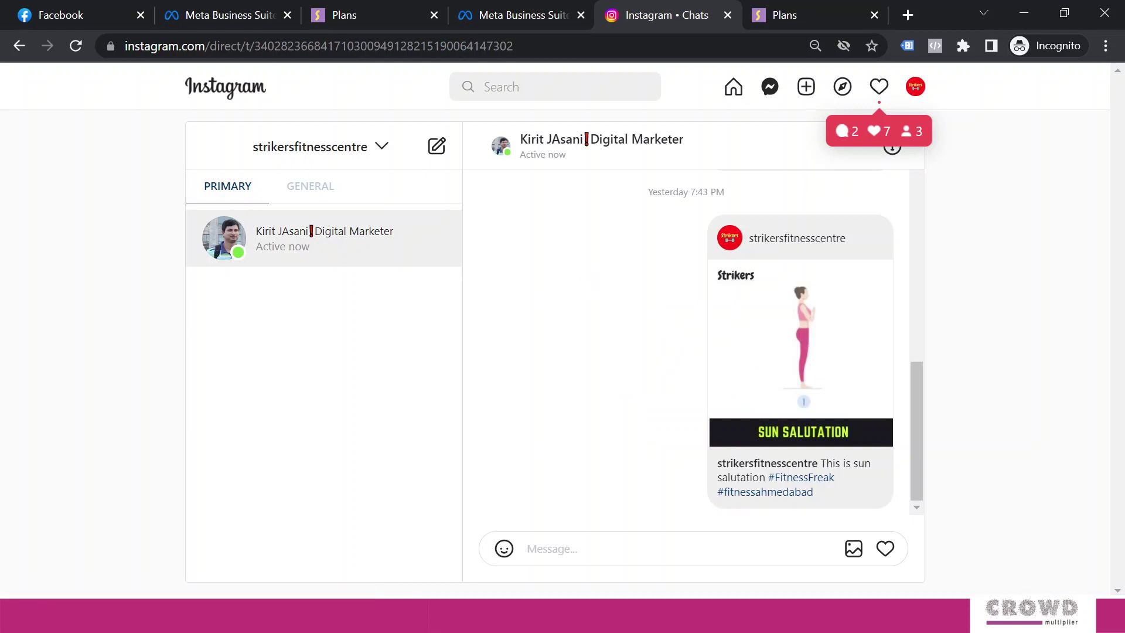
{"action": "type", "text": "C"}
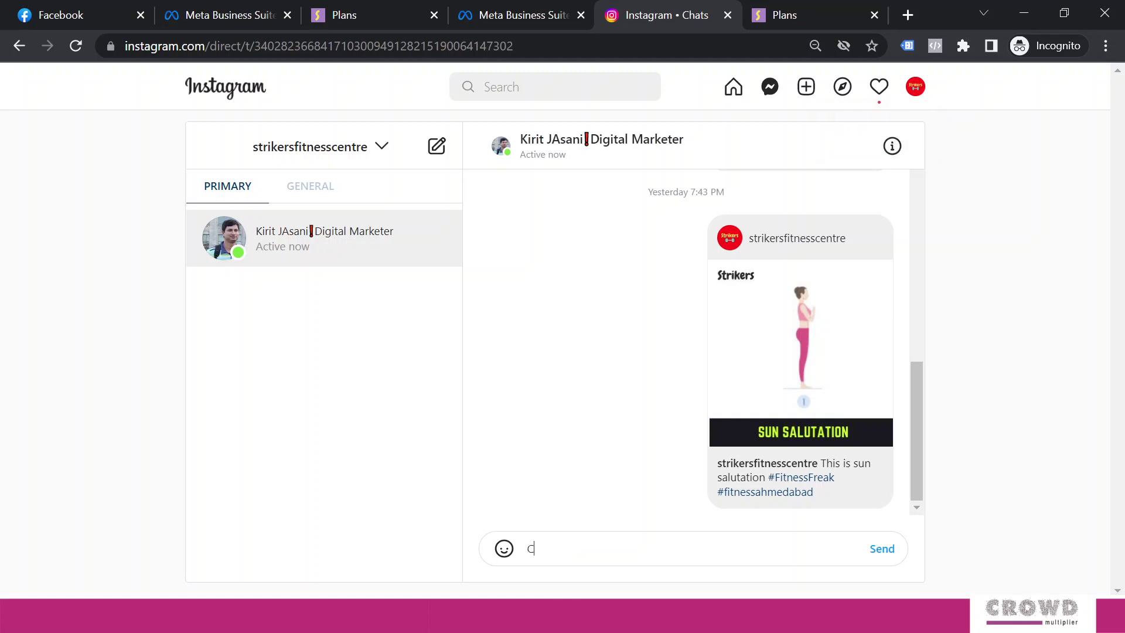
{"action": "type", "text": "heck all details of plan"}
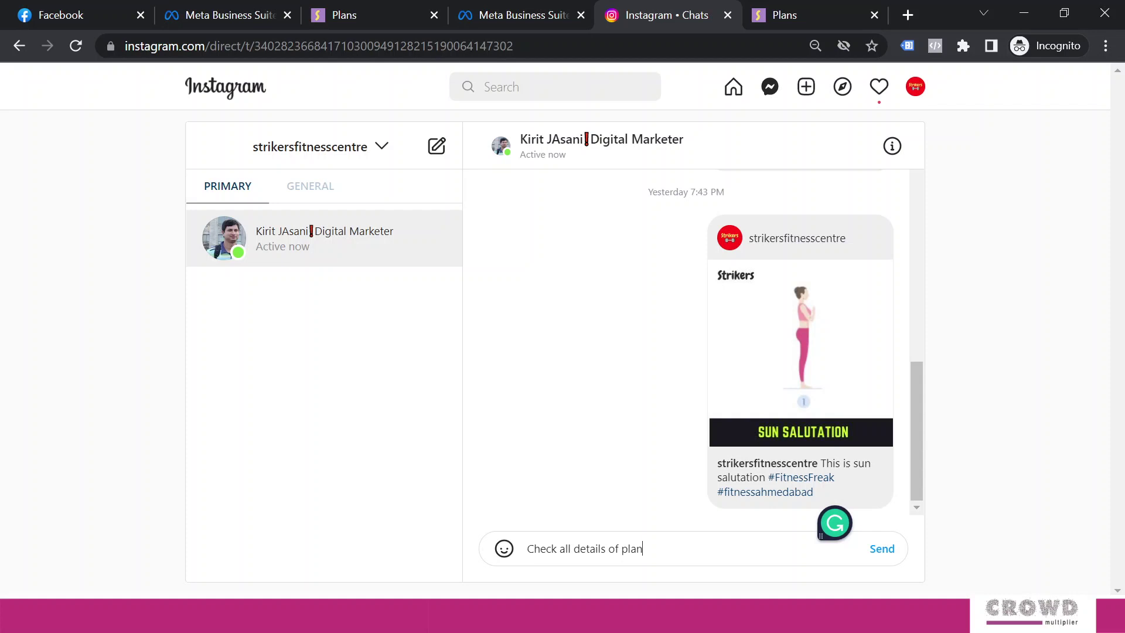
{"action": "key", "text": "Return"}
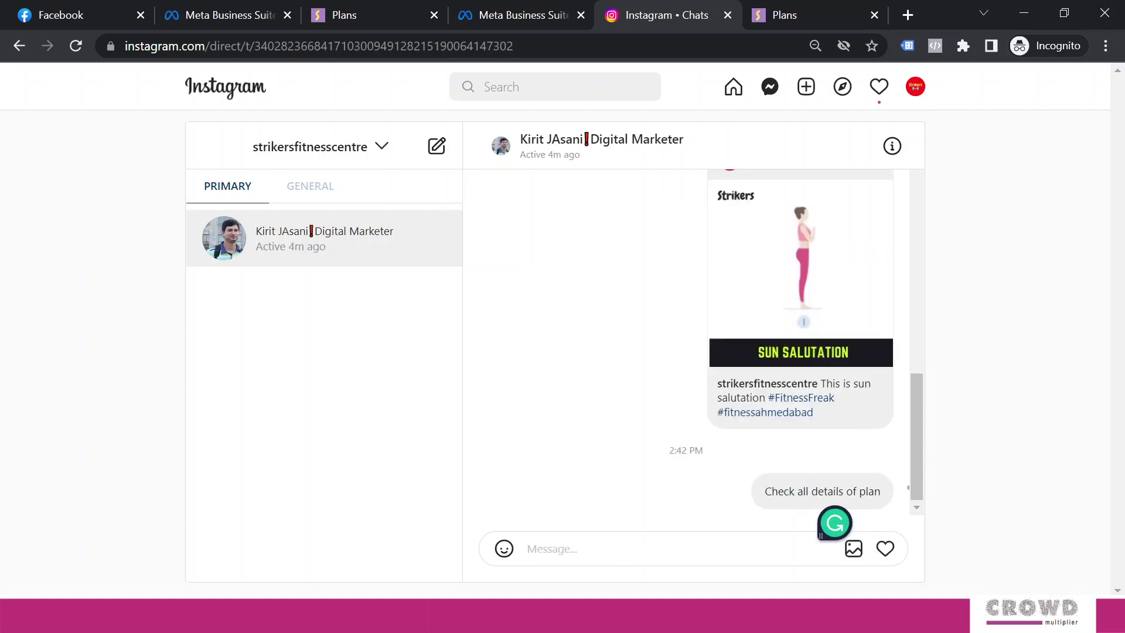
{"action": "type", "text": "http://www.strikersindia.com/plans/"}
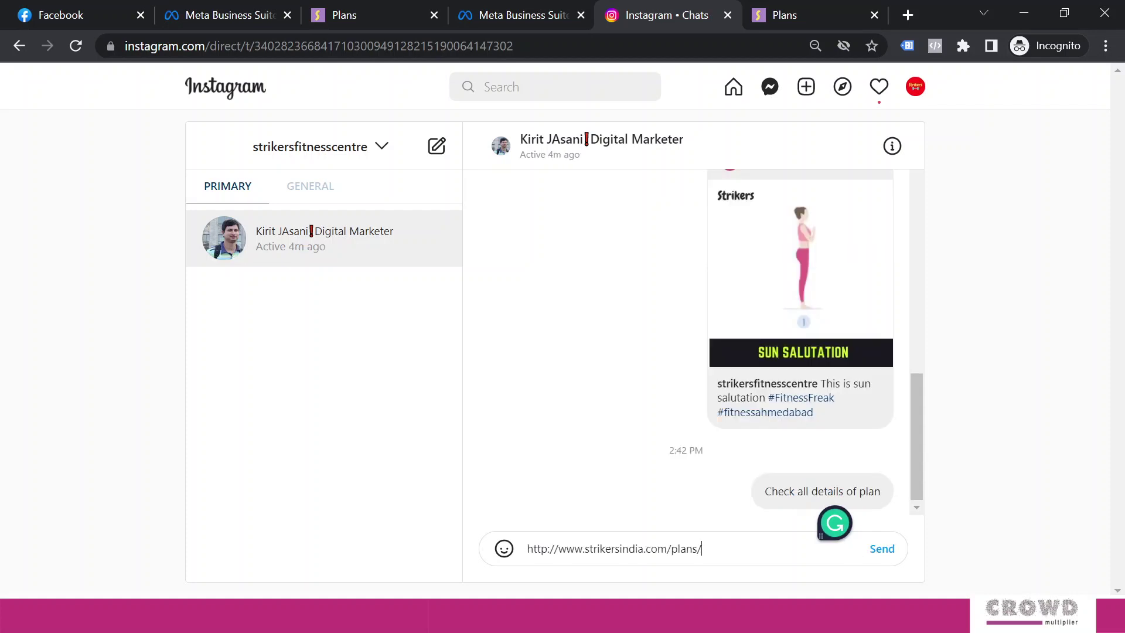
{"action": "key", "text": "Return"}
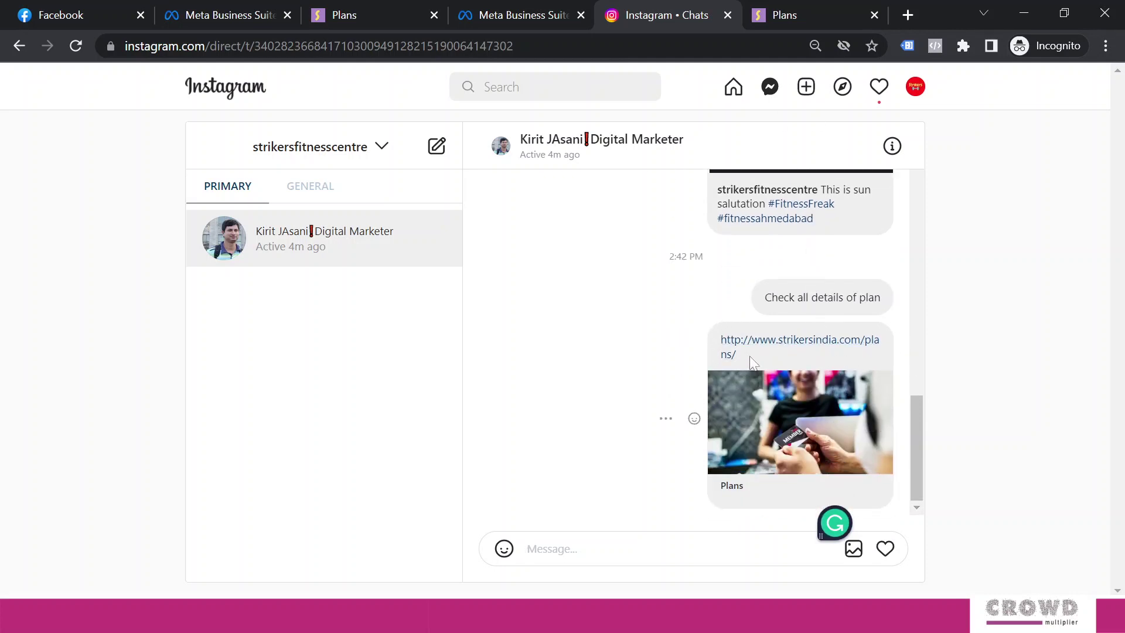
Step: Open the plans link from the sent message and look through the fitness membership plans on the website
{"action": "left_click", "coordinate": [786, 346]}
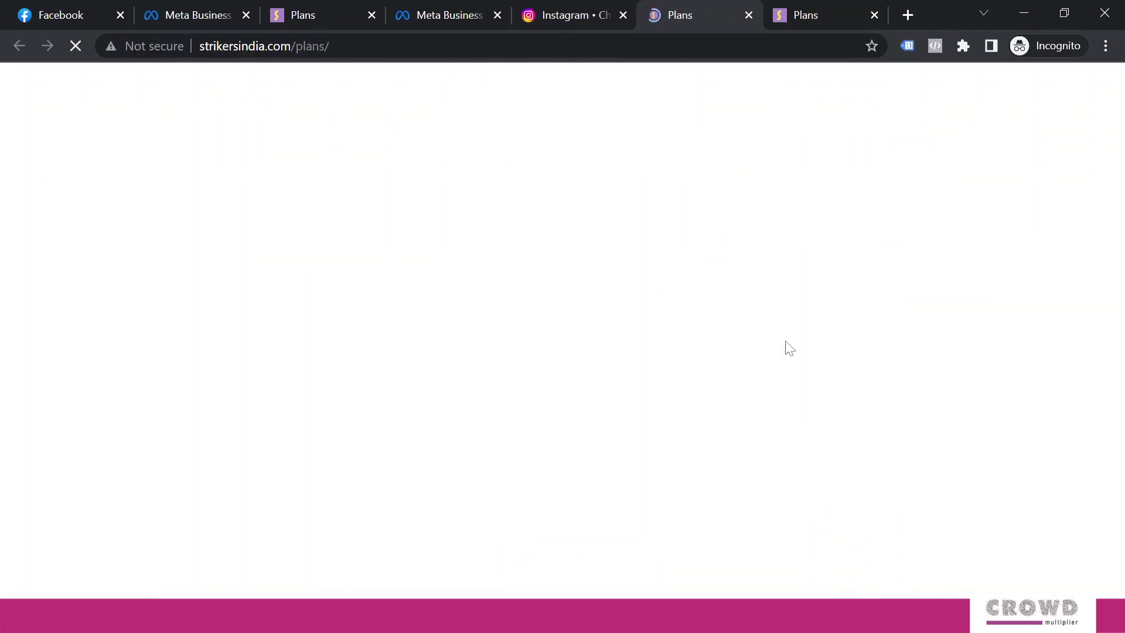
{"action": "scroll", "coordinate": [748, 334], "scroll_direction": "down", "scroll_amount": 6}
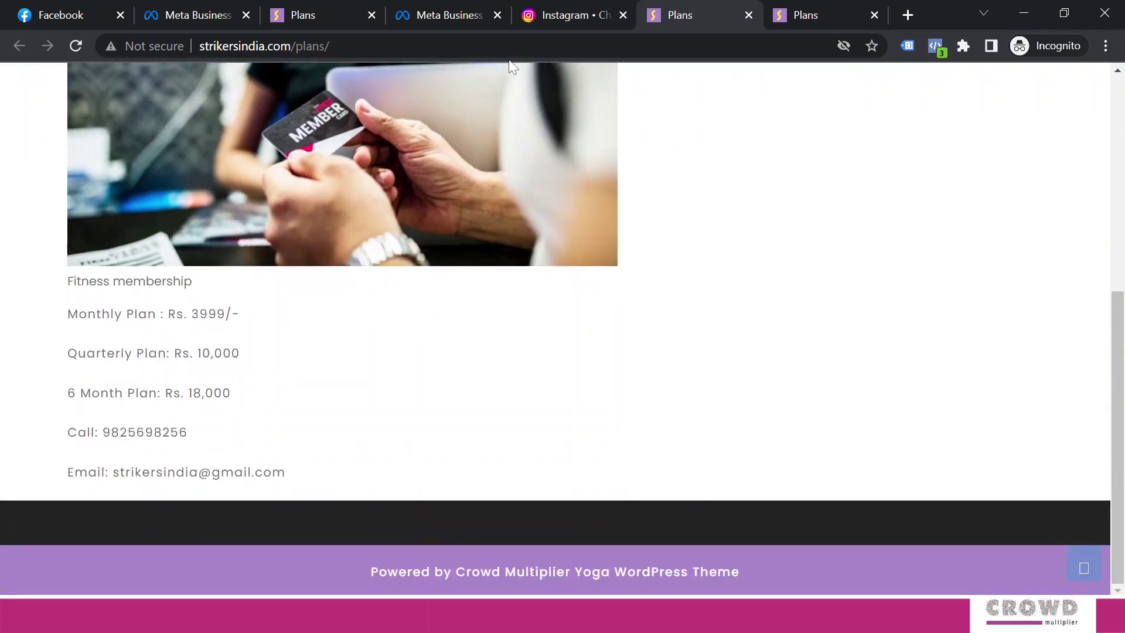
Step: Switch back to Meta Business Suite, move the Mother's day offer comment to Done and star the free trial comment
{"action": "left_click", "coordinate": [462, 17]}
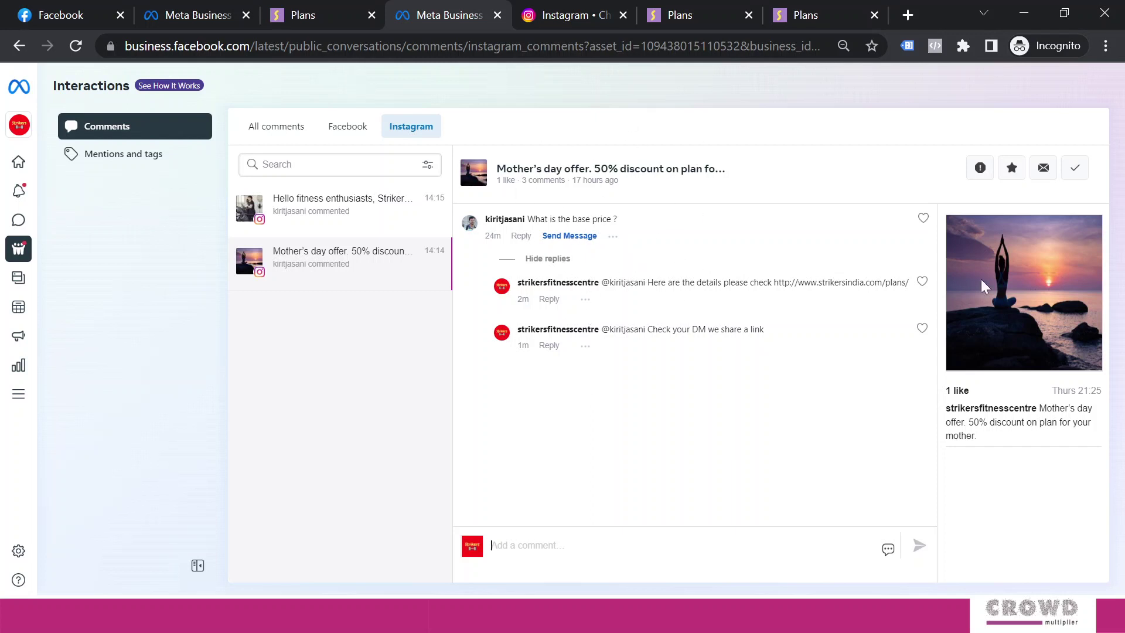
{"action": "left_click", "coordinate": [1077, 170]}
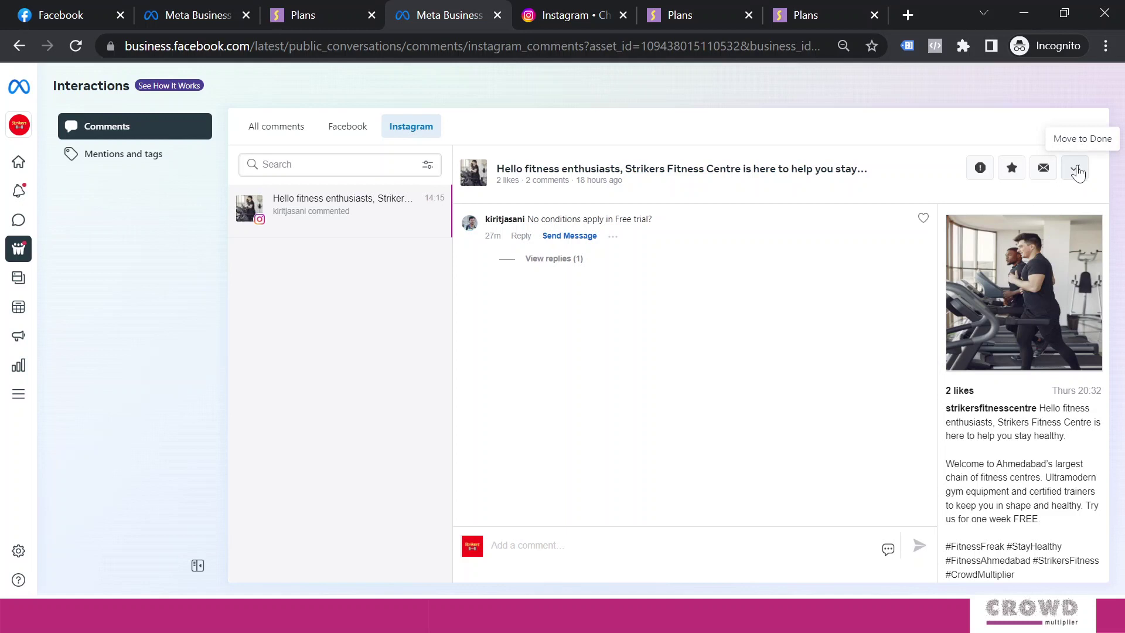
{"action": "left_click", "coordinate": [1013, 169]}
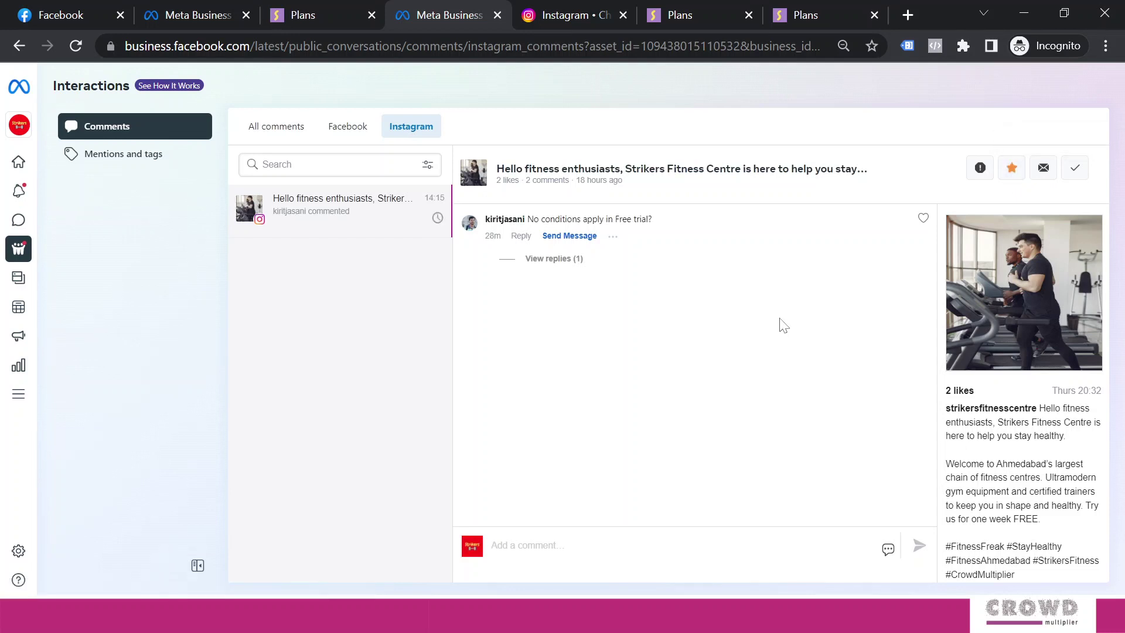